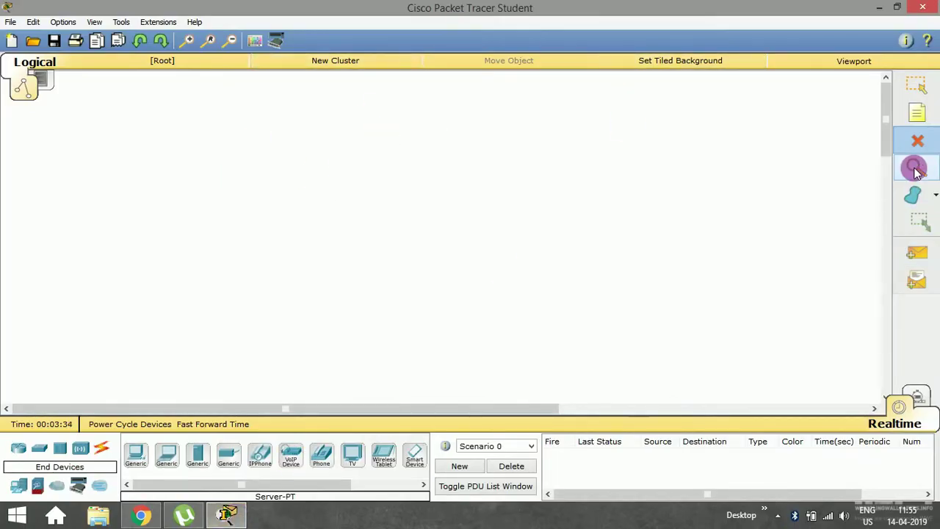
Place a 3560-24PS multilayer switch on the workspace.
click(915, 86)
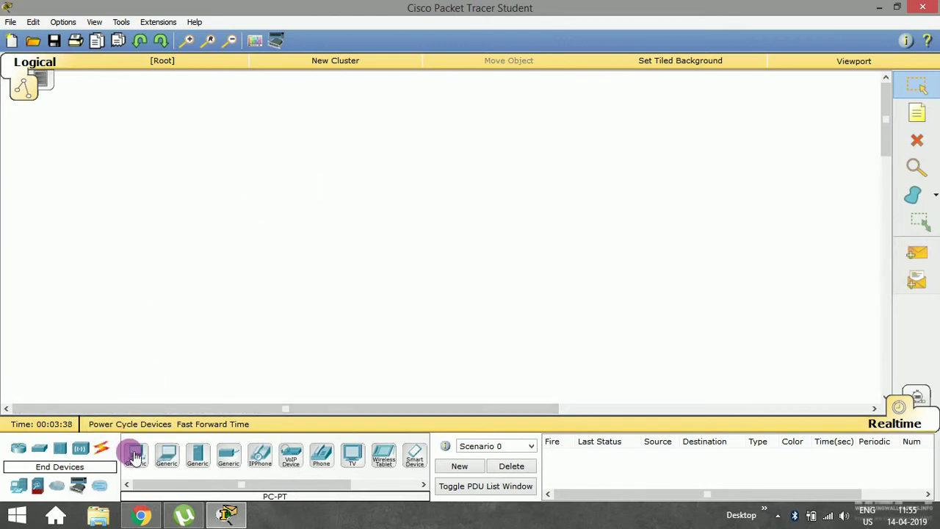
click(42, 454)
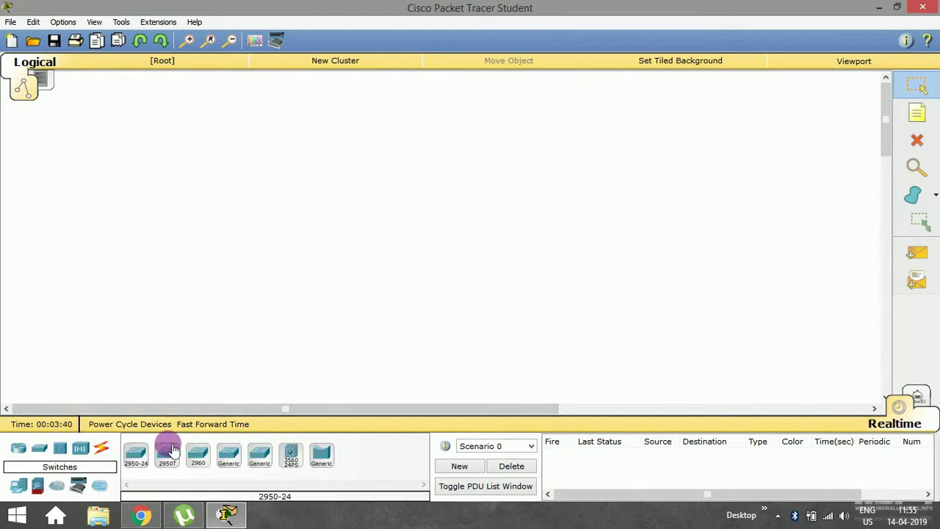
click(290, 454)
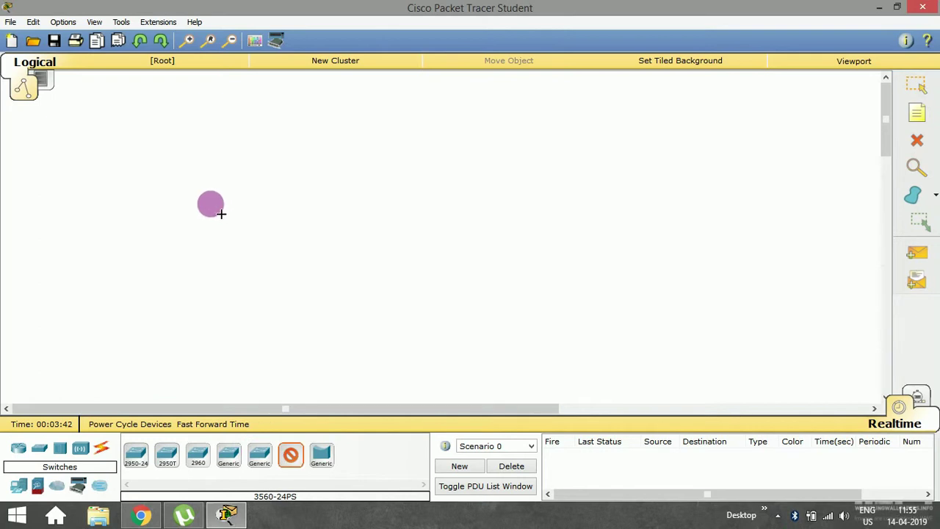
click(211, 210)
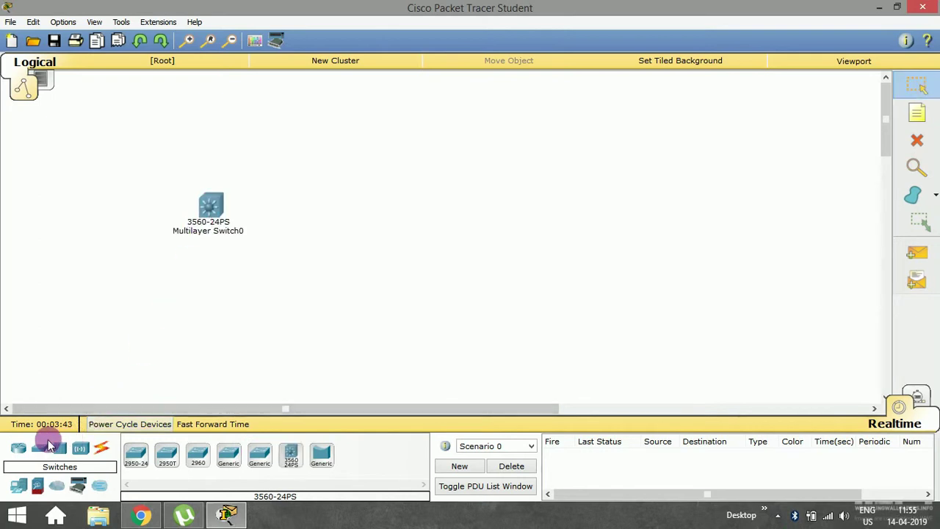
Add two generic PCs, PC0 and PC1, side by side below the switch.
click(18, 485)
click(140, 452)
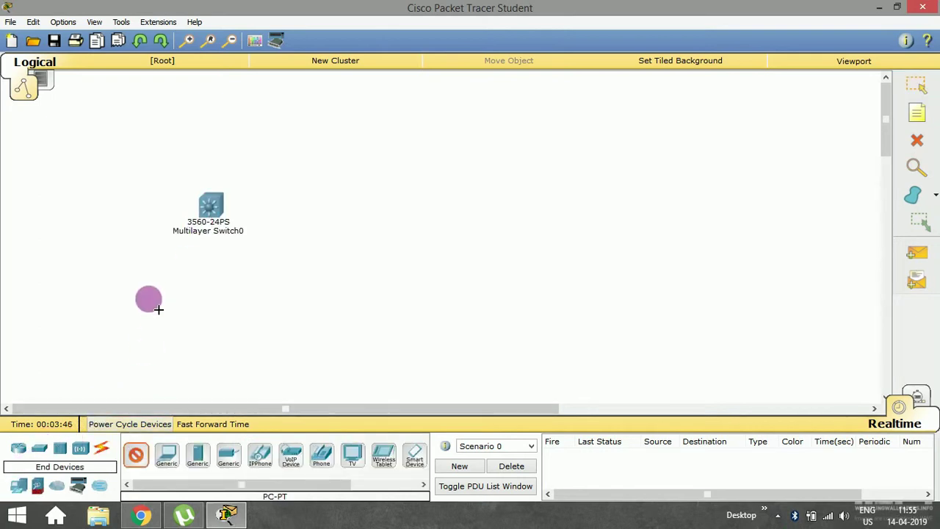
click(147, 317)
click(135, 454)
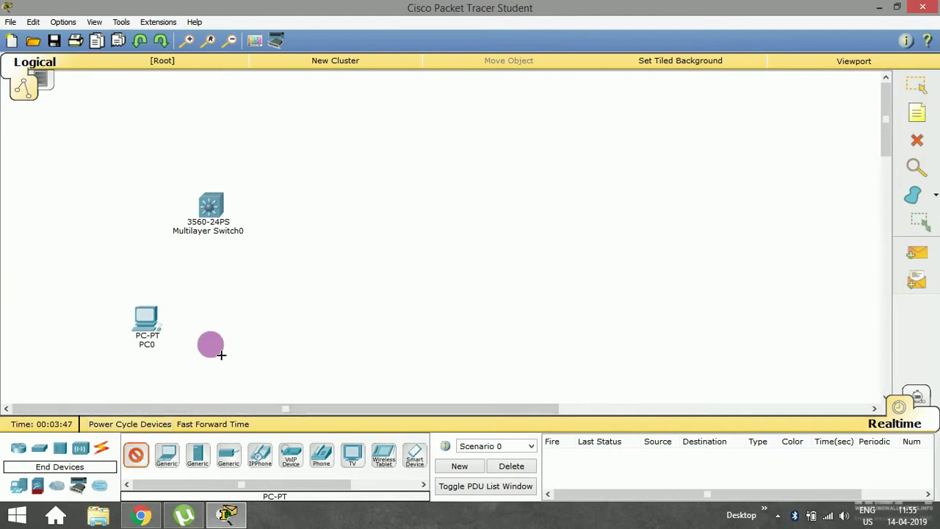
click(248, 321)
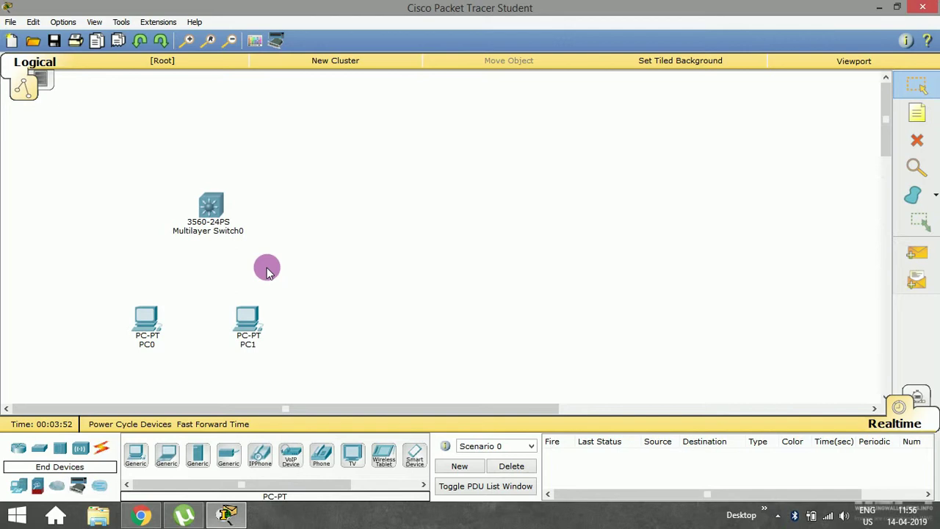
Nudge the switch into position and place a server, Server1, at the top left.
drag(210, 200, 205, 214)
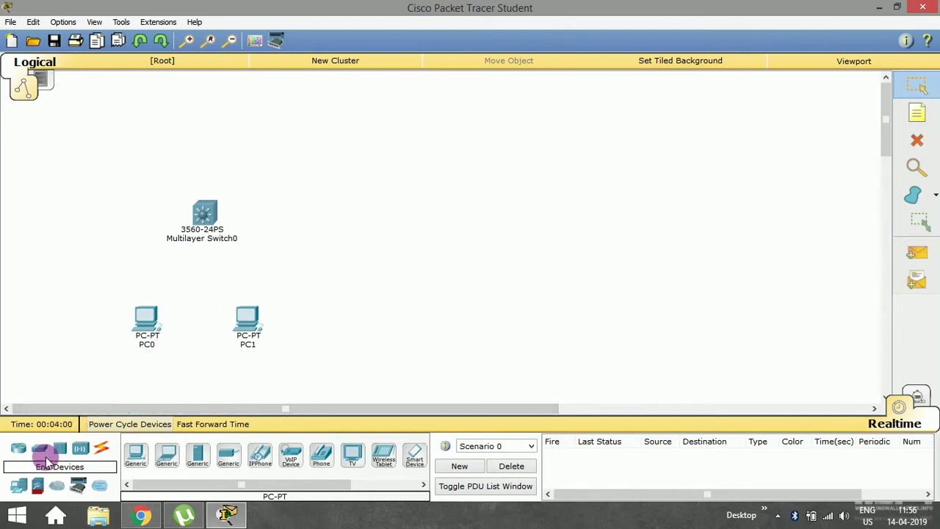
click(197, 455)
click(93, 140)
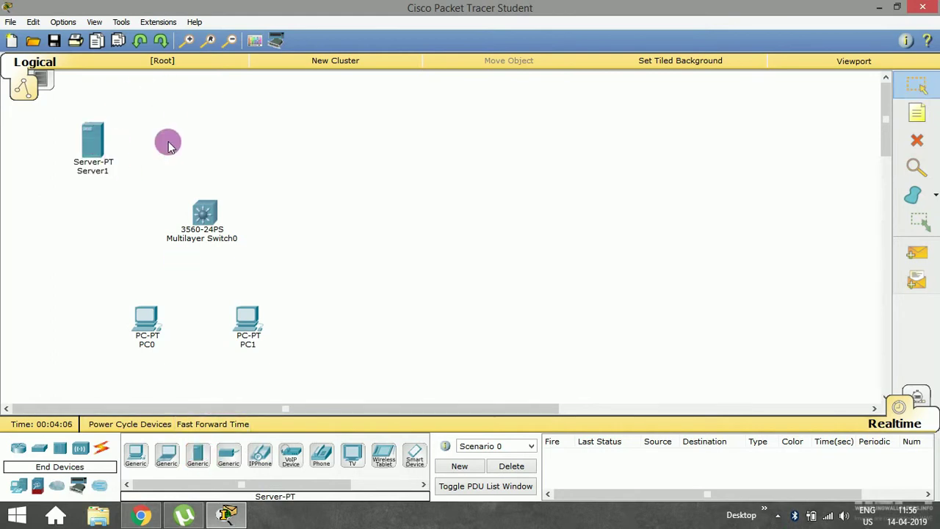
Cable PC0, PC1 and Server1 to Multilayer Switch0 using automatic connection types.
click(101, 448)
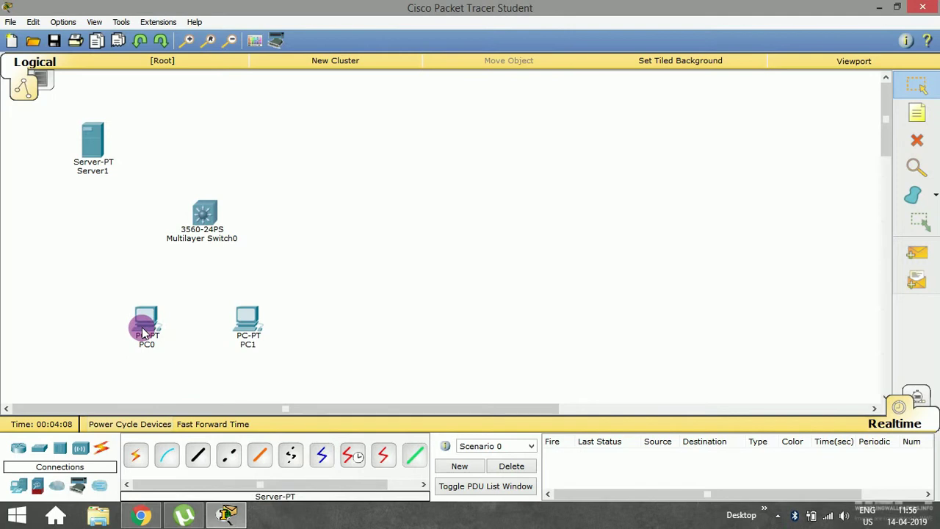
click(132, 454)
click(144, 325)
click(208, 215)
click(136, 454)
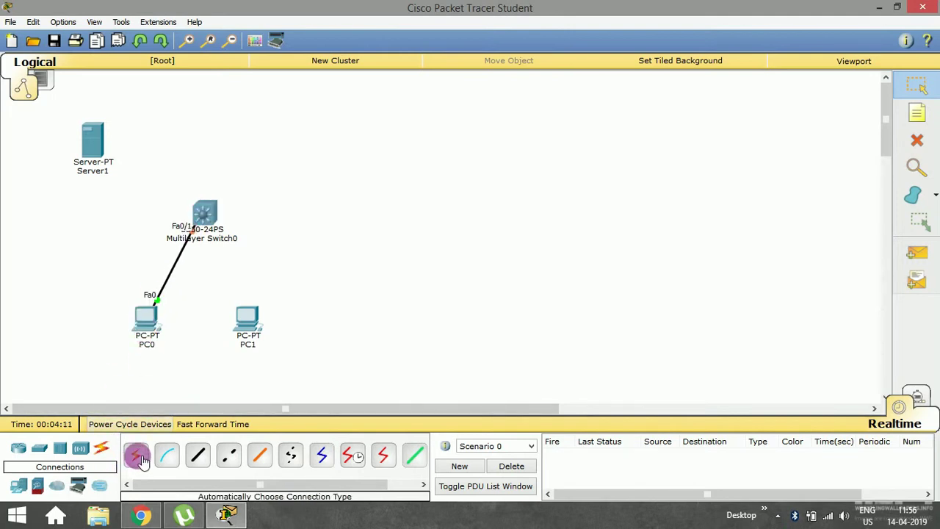
click(250, 322)
click(203, 212)
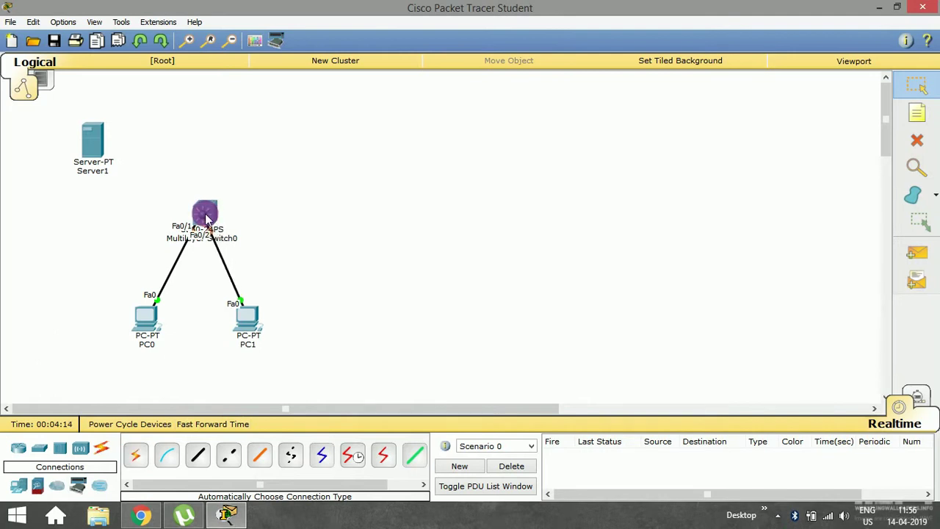
click(136, 454)
click(91, 141)
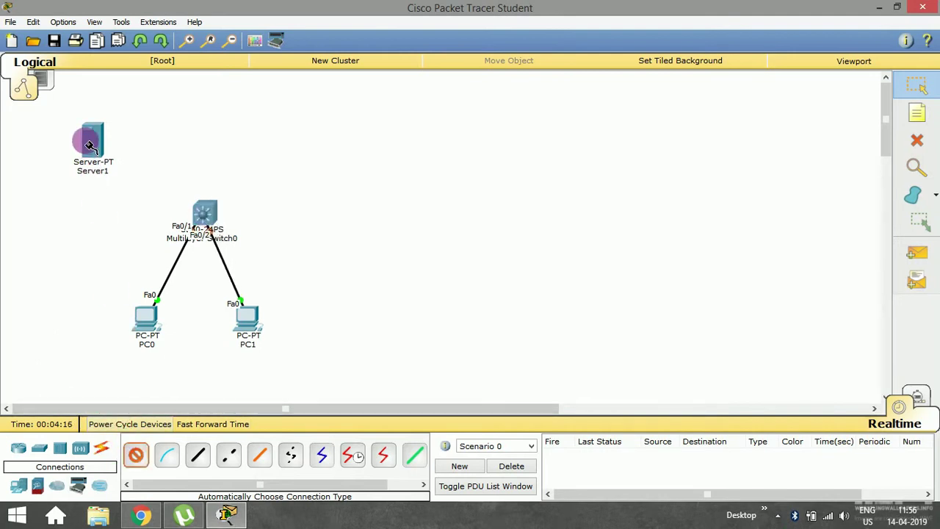
click(203, 207)
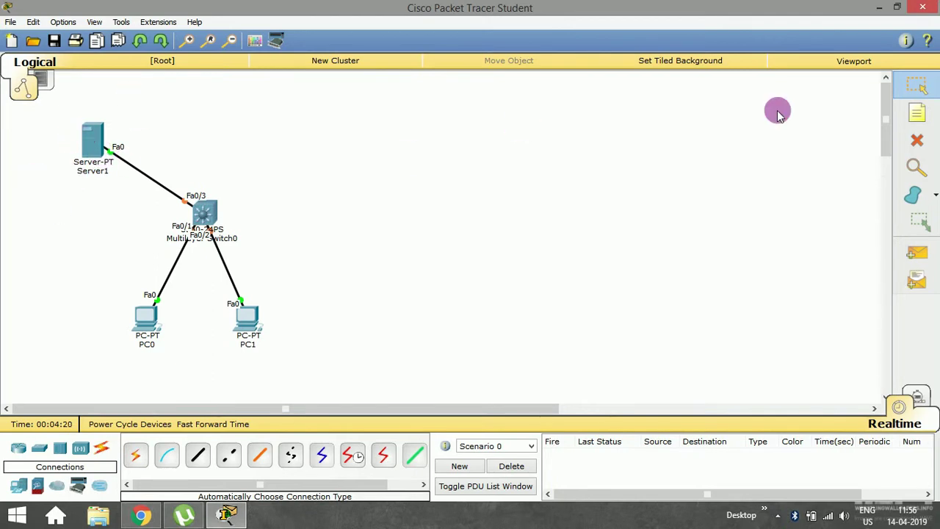
Add a 'DHCP SERVER' note under Server1 and open Server1's configuration.
click(917, 112)
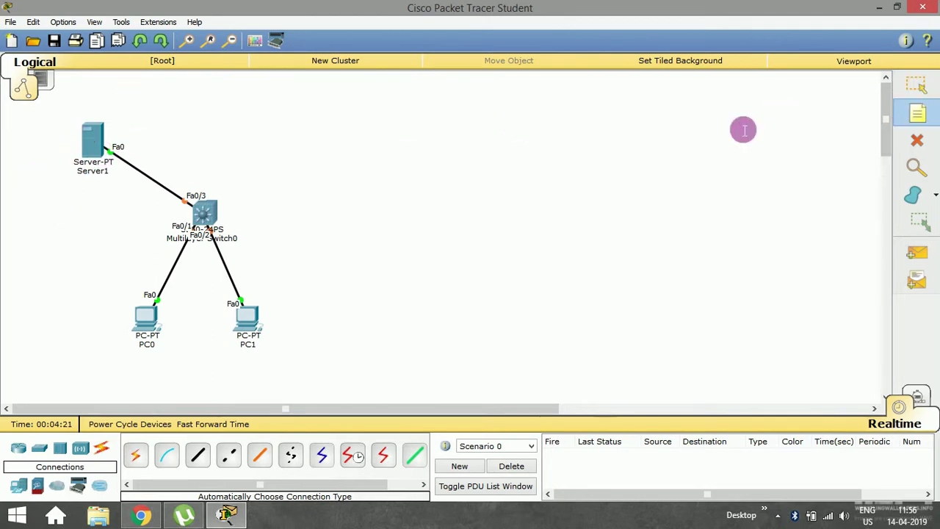
click(78, 192)
text(DHCP SERVER)
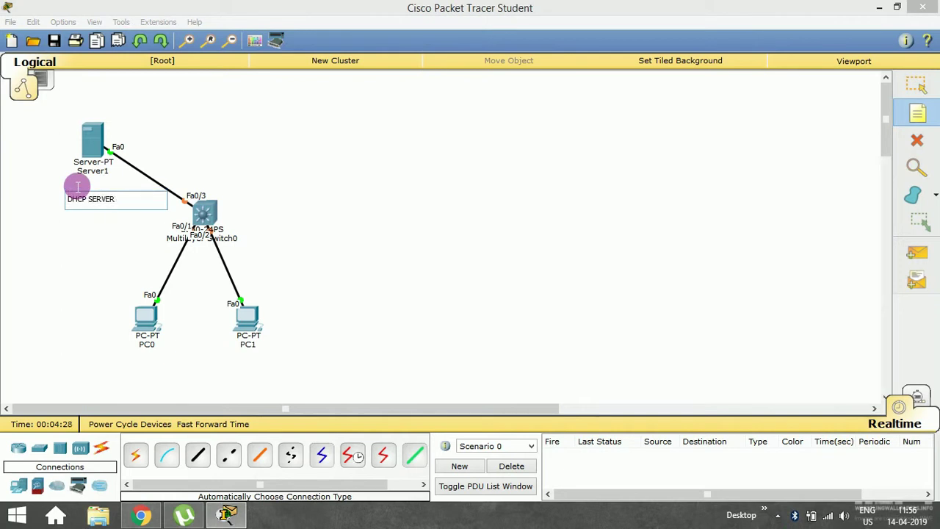
click(917, 85)
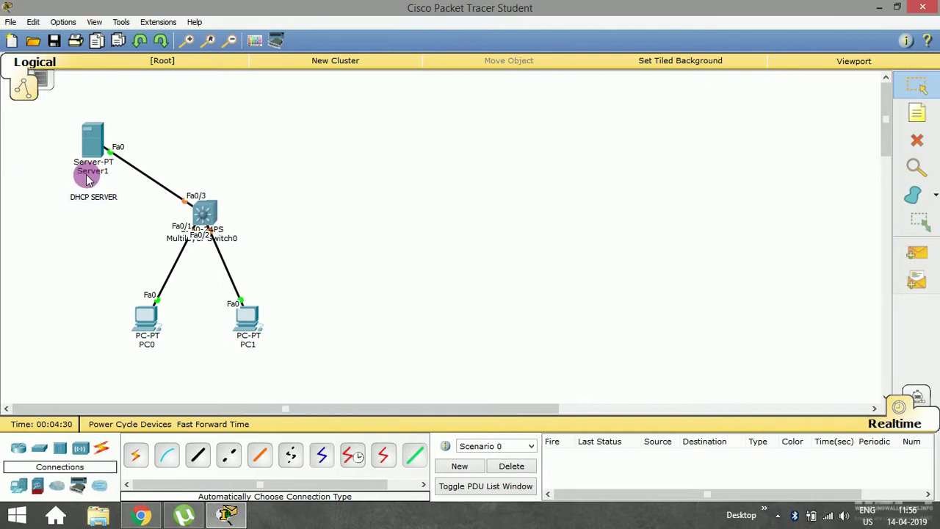
drag(99, 196, 103, 185)
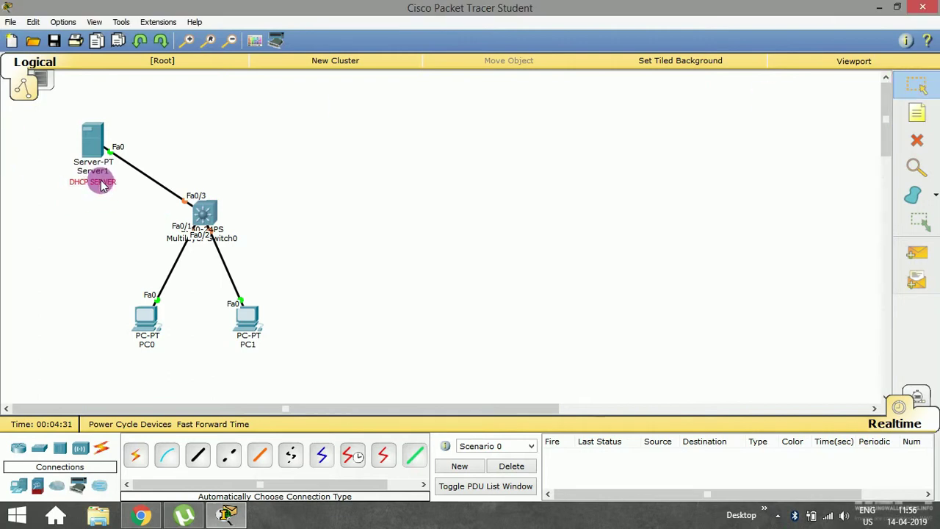
click(93, 141)
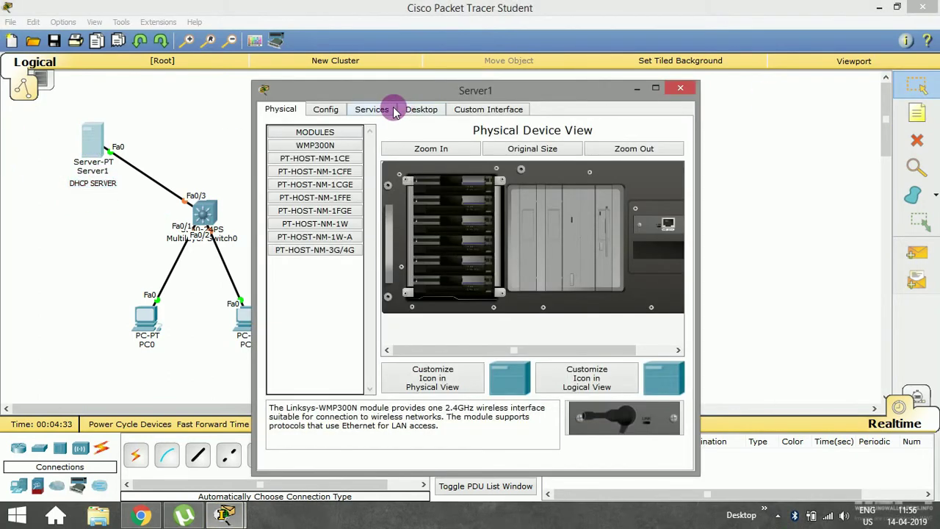
Save DHCP pool serverPool: gateway 10.0.0.150, start 10.0.0.1, mask 255.0.0.0, 25 users.
click(371, 110)
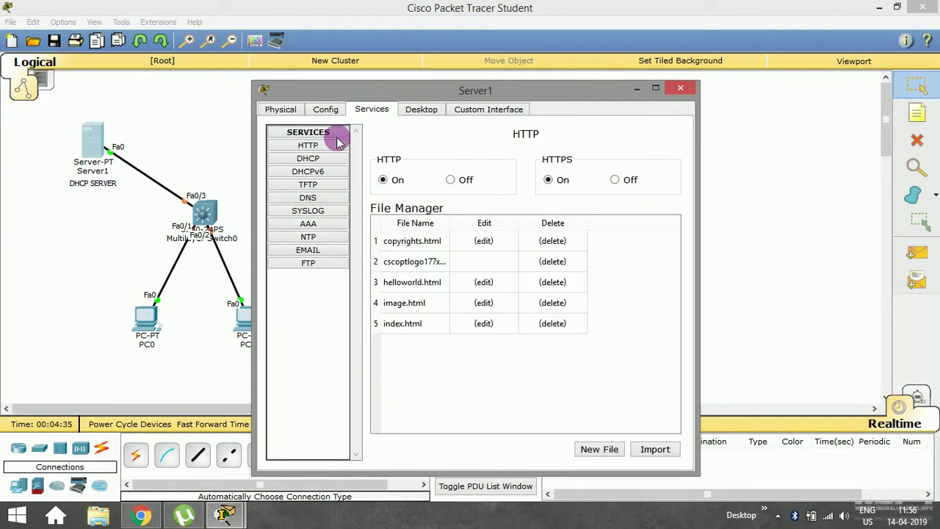
click(329, 159)
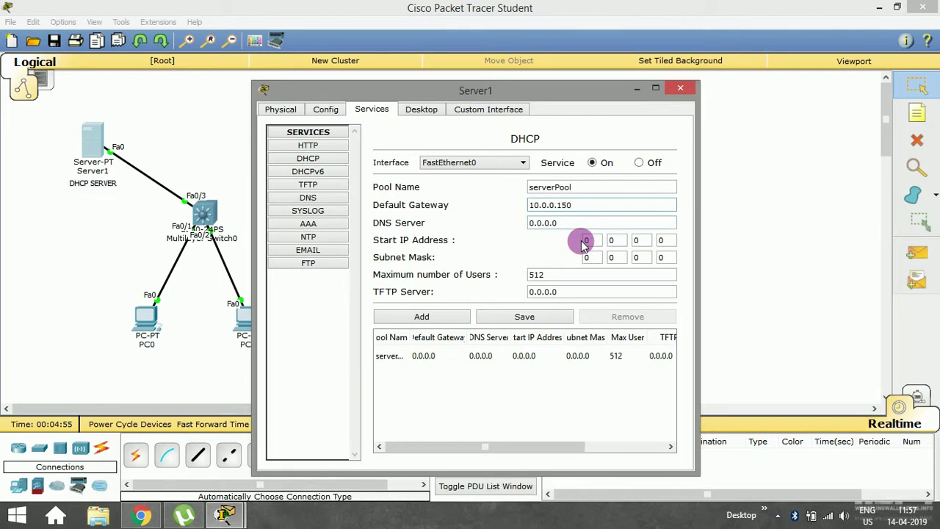
click(599, 248)
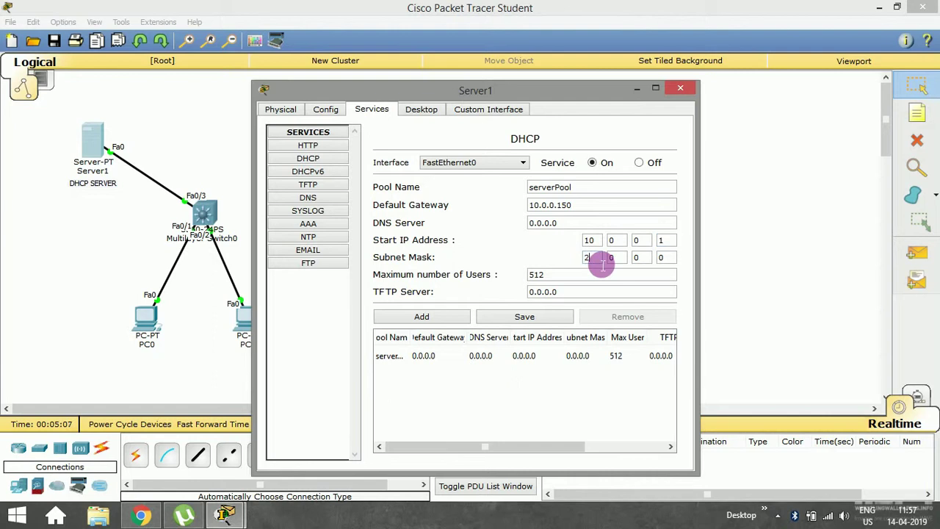
click(580, 276)
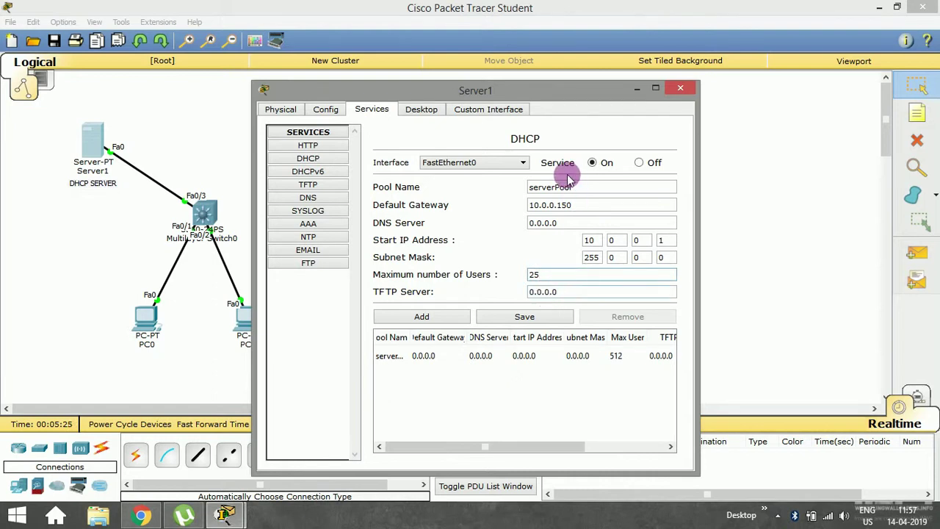
click(505, 317)
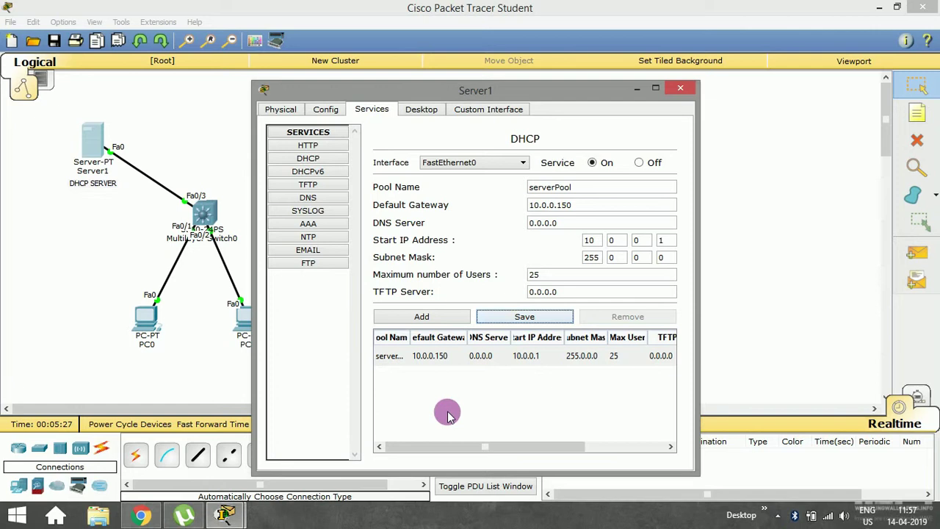
Review the serverPool entry, close Server1's window and open PC0.
click(416, 355)
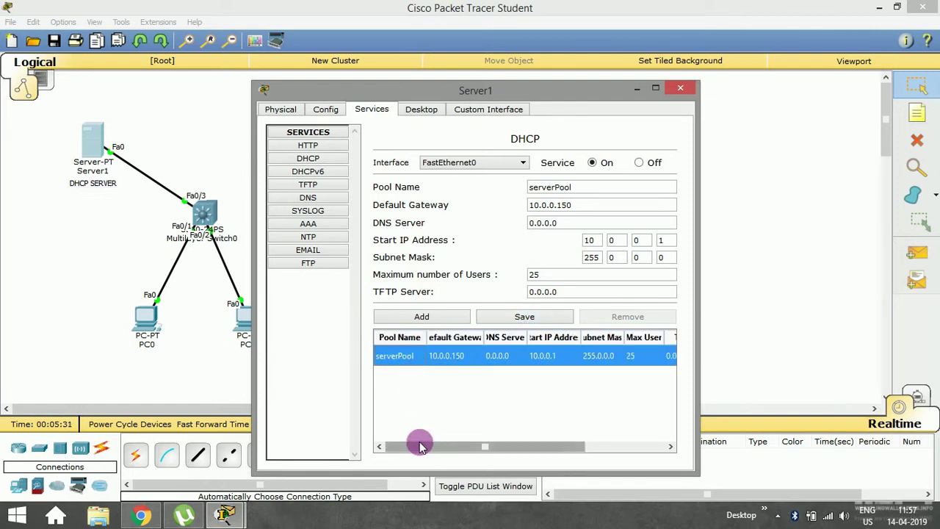
drag(418, 444, 501, 443)
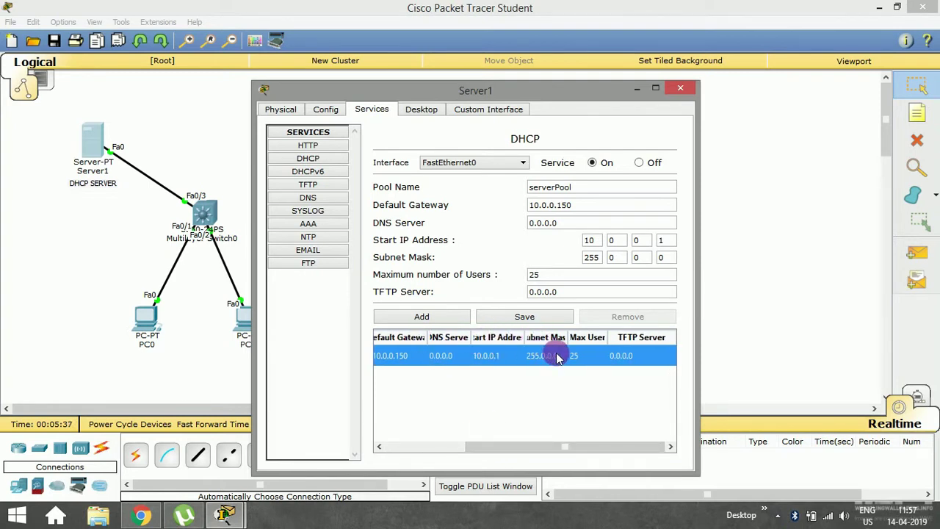
click(566, 321)
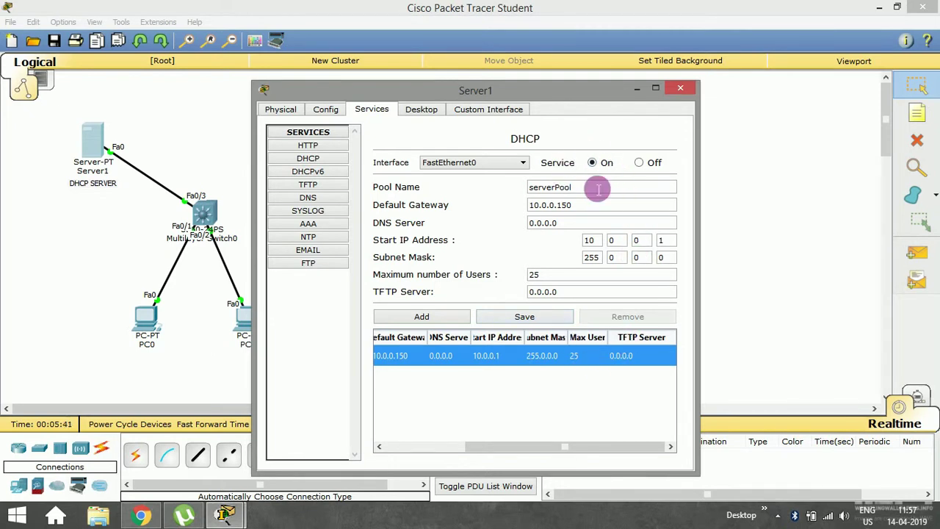
click(680, 88)
click(151, 321)
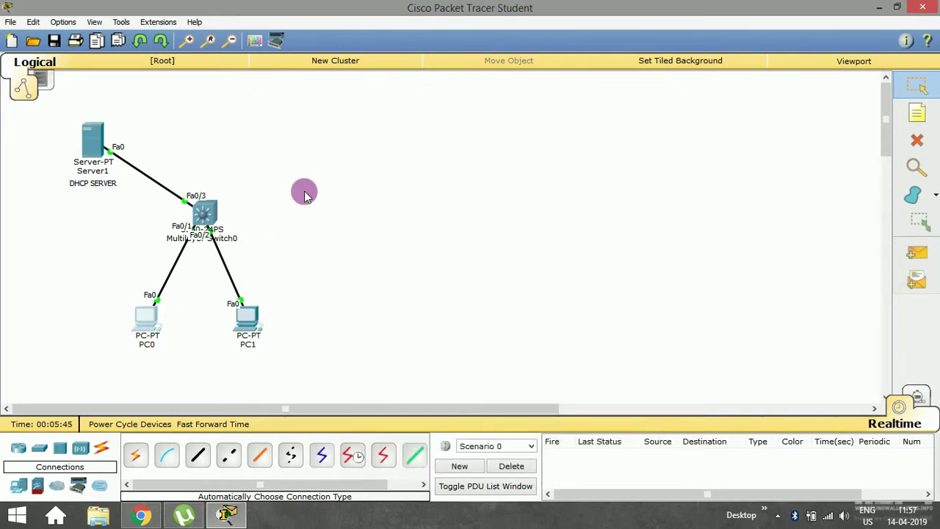
Switch PC0's IP configuration to DHCP; it falls back to 169.254.163.172/255.255.0.0.
drag(357, 94, 426, 66)
click(428, 86)
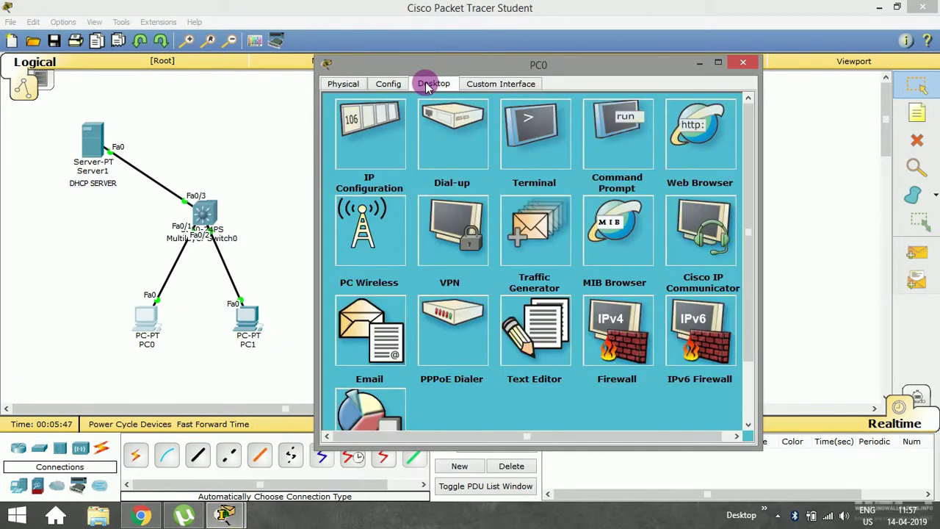
click(376, 132)
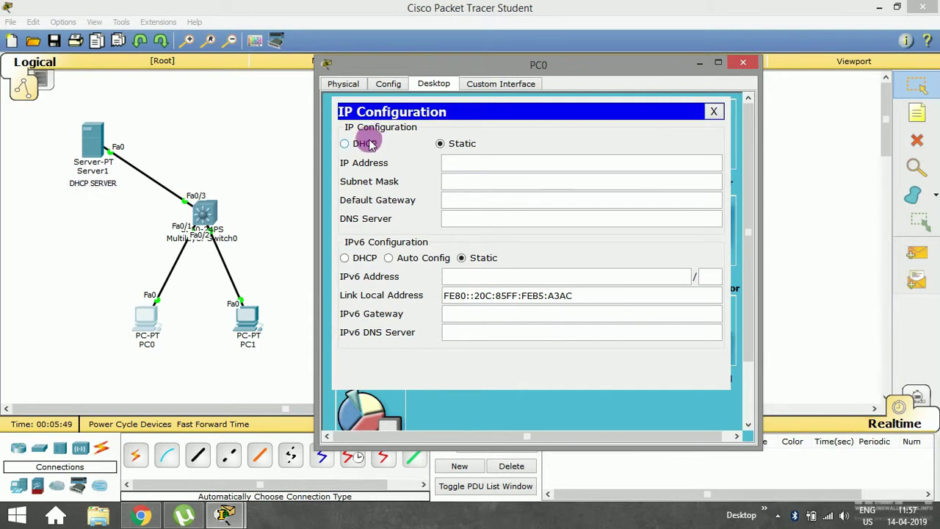
click(365, 143)
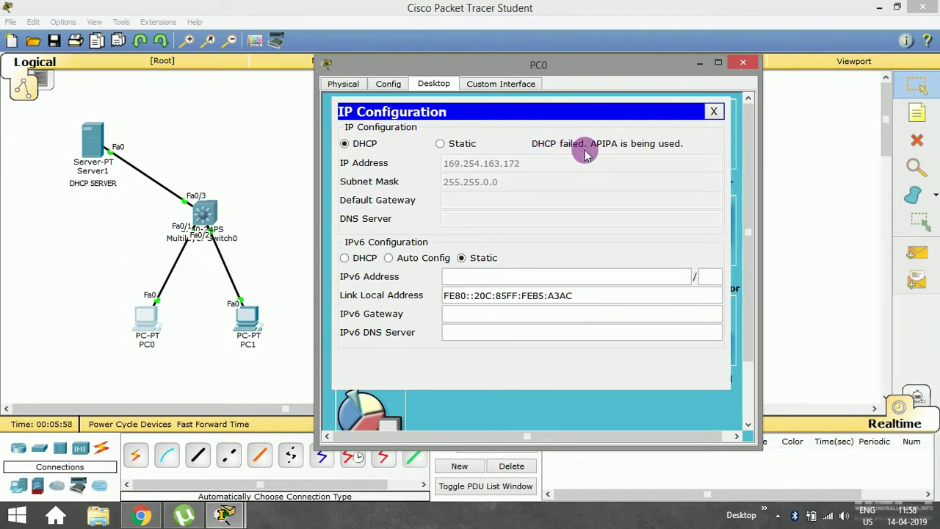
click(714, 111)
click(741, 64)
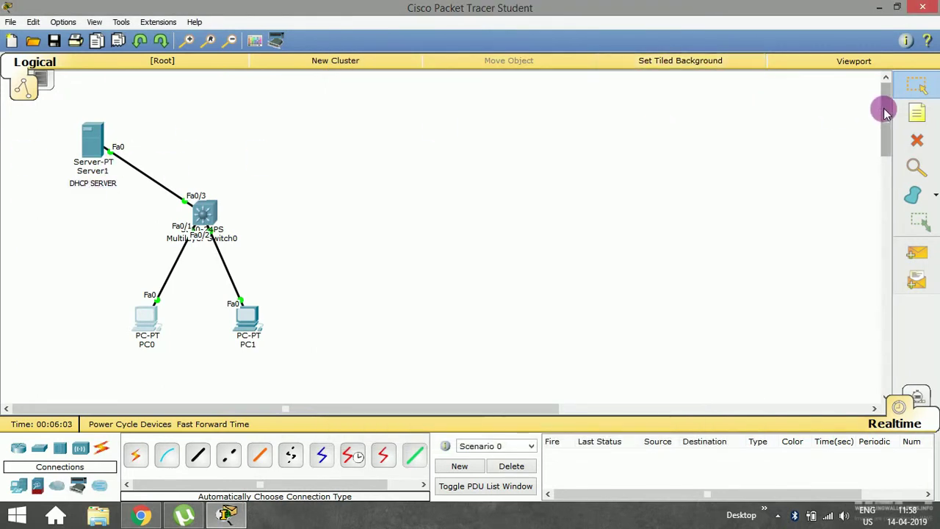
Add a '10.0.0.224' note beneath the DHCP SERVER label.
click(917, 112)
click(61, 211)
text(10.0.0.224)
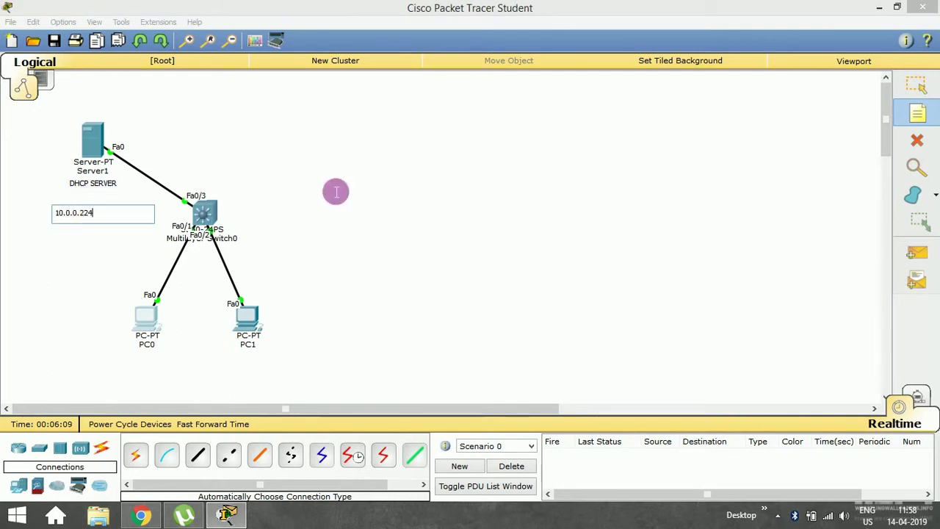
click(917, 86)
drag(88, 204, 103, 190)
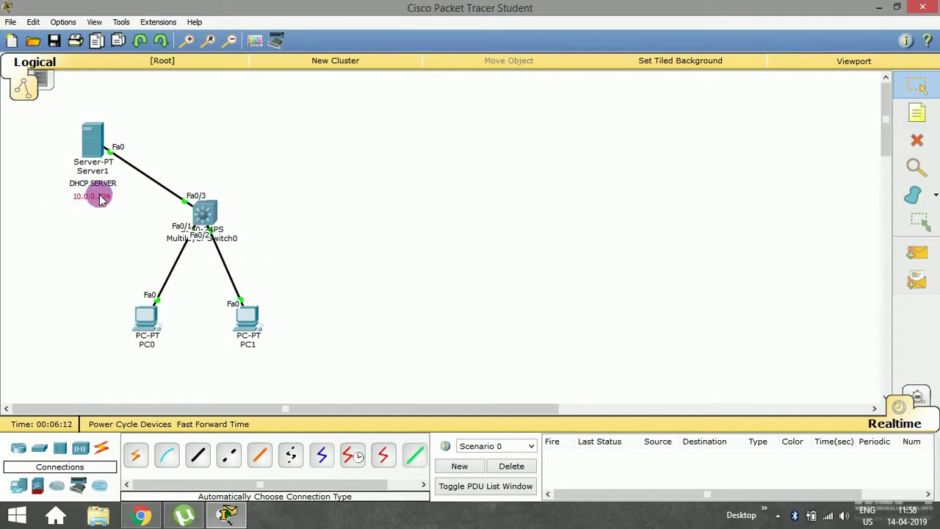
Give Server1 static IP 10.0.0.224 with subnet mask 255.0.0.0, then open PC0.
click(113, 131)
click(432, 112)
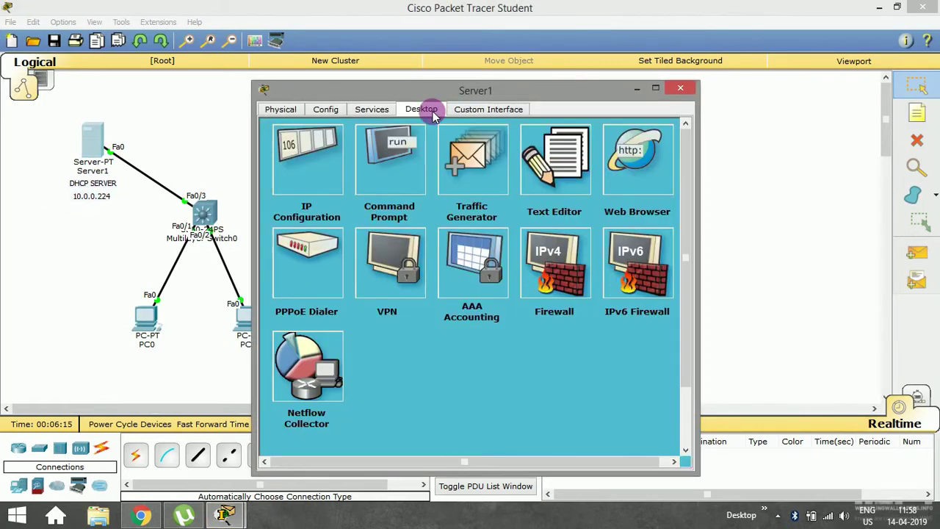
click(332, 157)
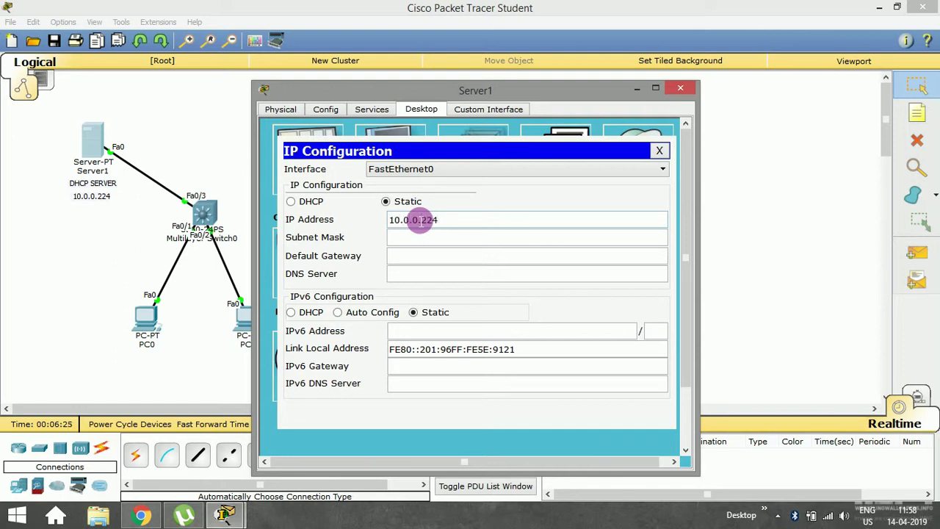
click(438, 238)
click(434, 256)
click(442, 277)
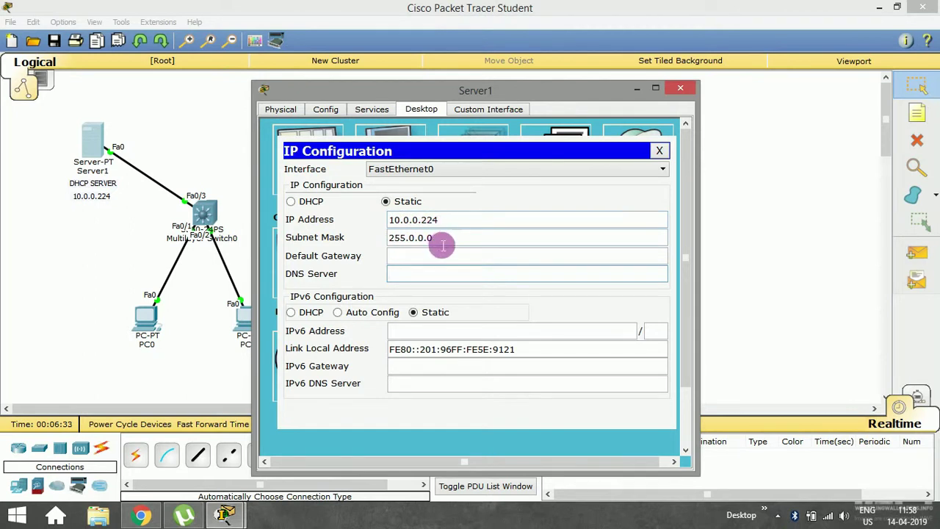
click(660, 150)
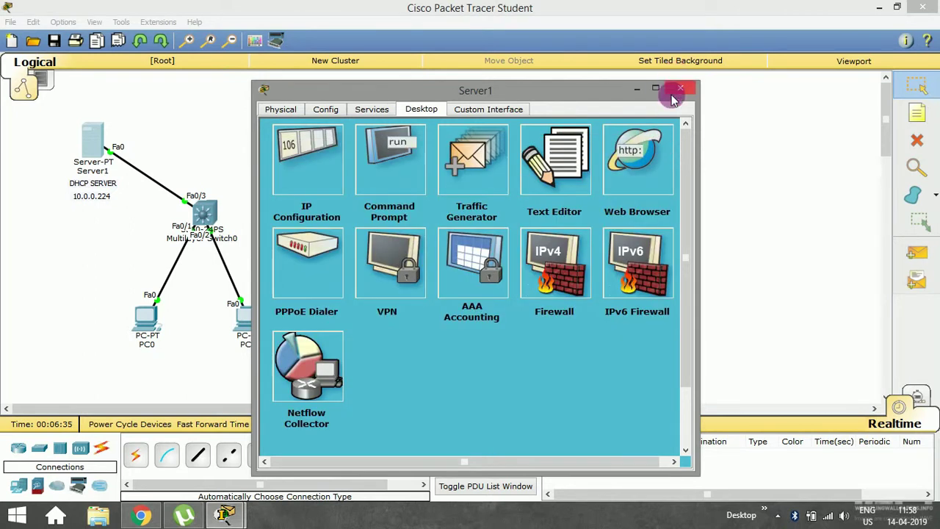
click(674, 93)
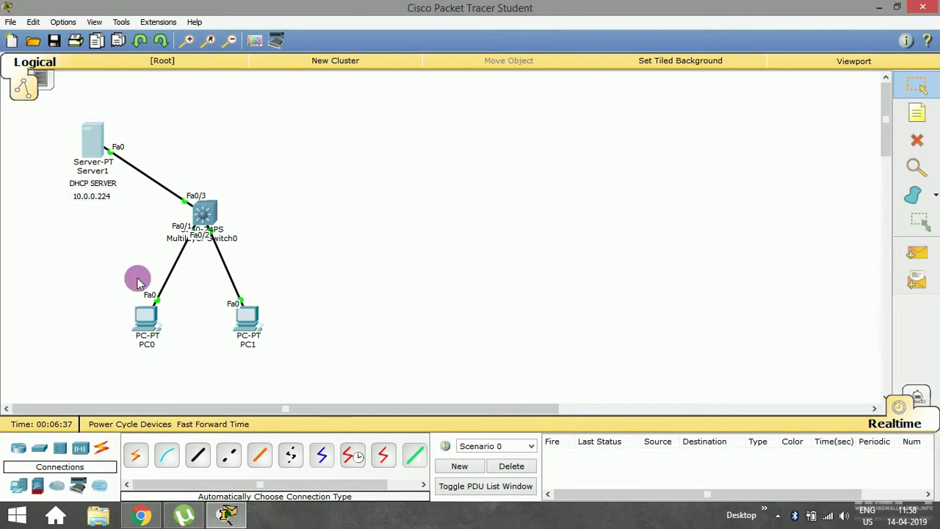
click(144, 316)
Toggle PC0 from Static back to DHCP so it leases 10.0.0.1 with gateway 10.0.0.150.
drag(288, 90, 318, 77)
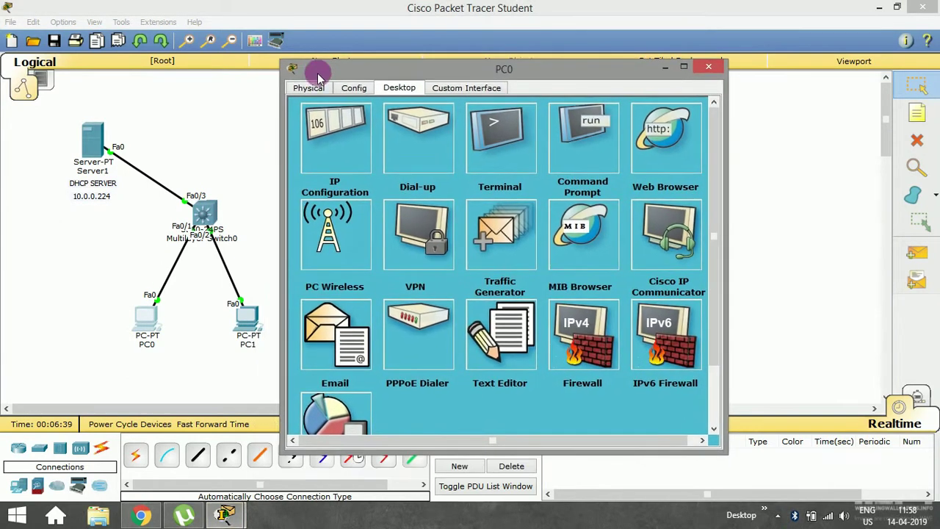
click(325, 120)
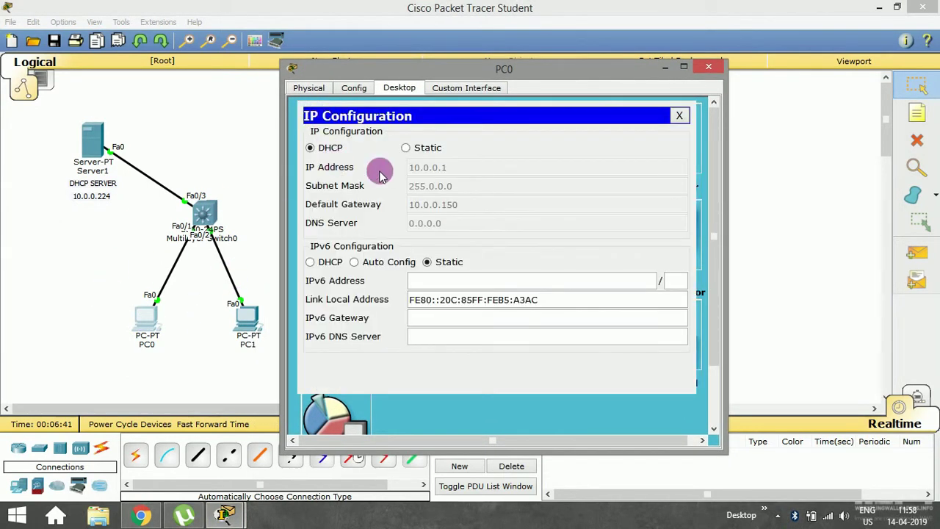
click(418, 147)
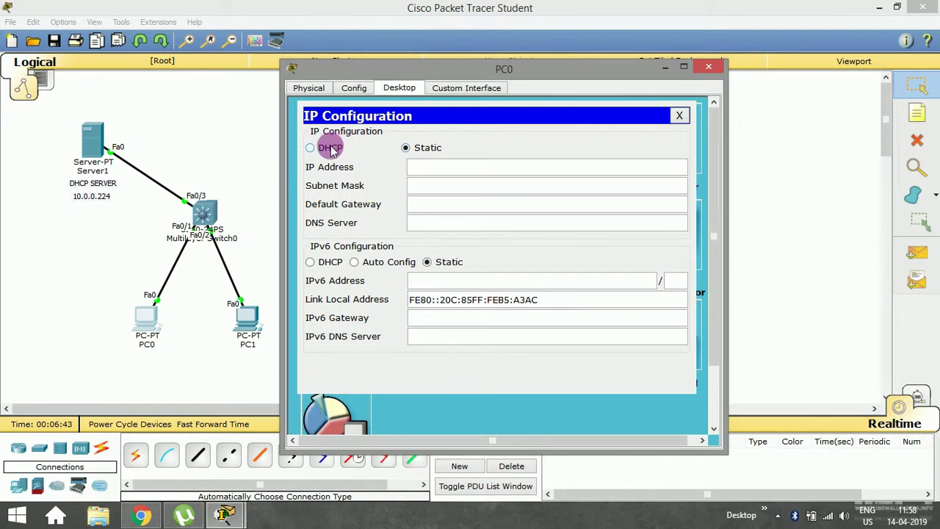
click(323, 149)
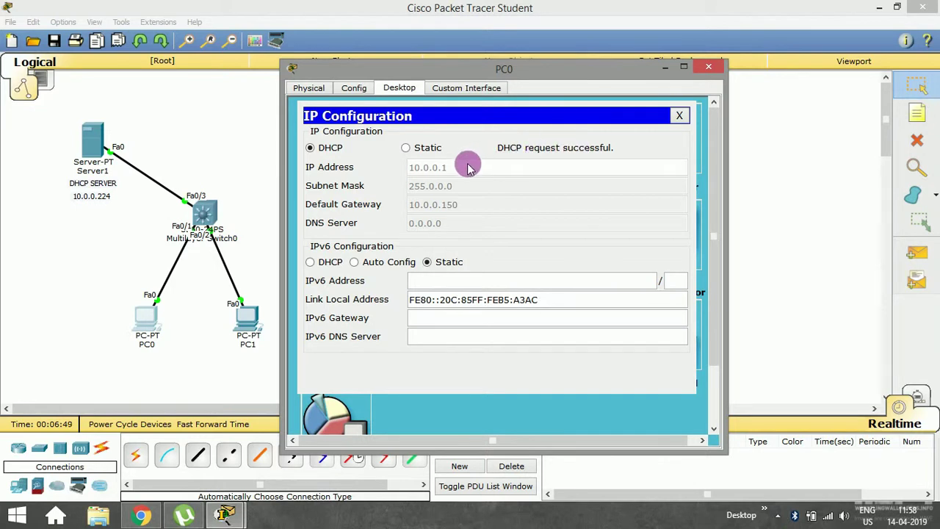
click(680, 116)
click(708, 67)
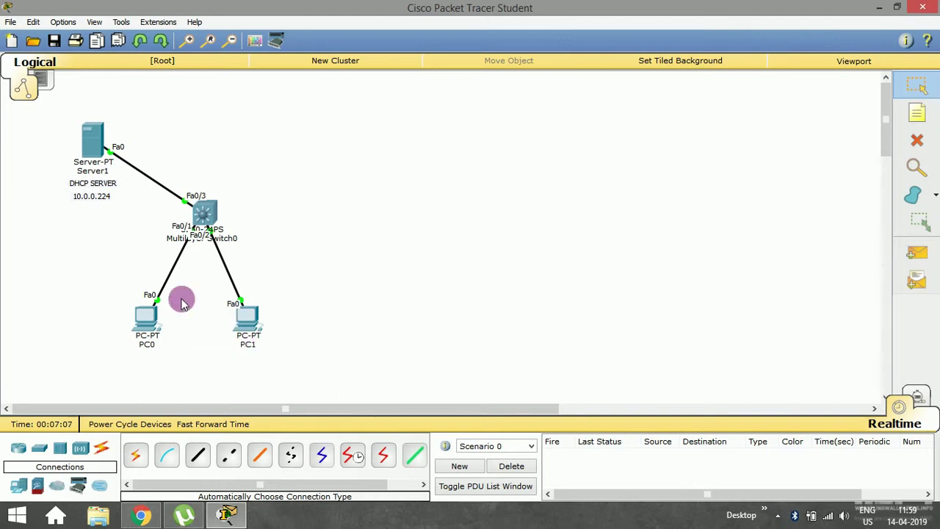
Add a generic server, Server2, at the left and move Server1 and its labels higher.
click(17, 485)
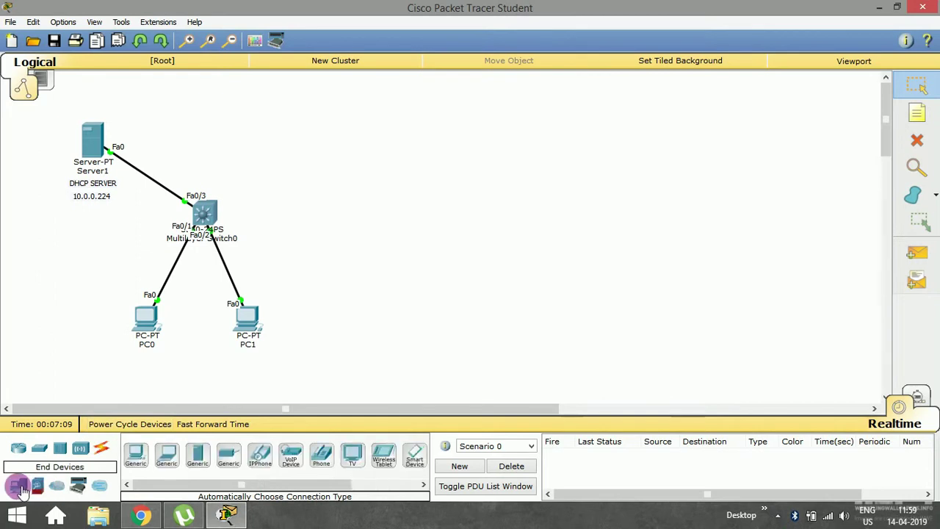
click(194, 457)
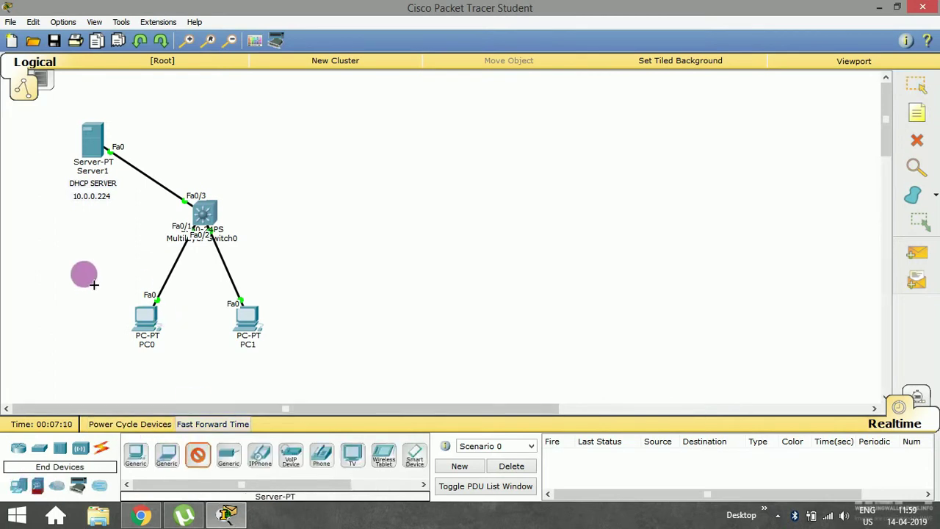
click(30, 245)
drag(94, 137, 104, 114)
drag(103, 186, 108, 158)
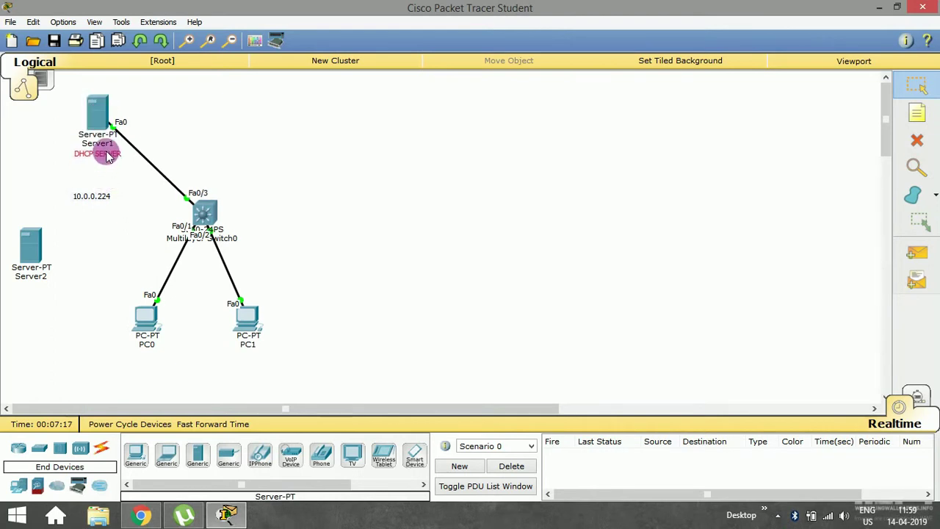
drag(99, 194, 110, 171)
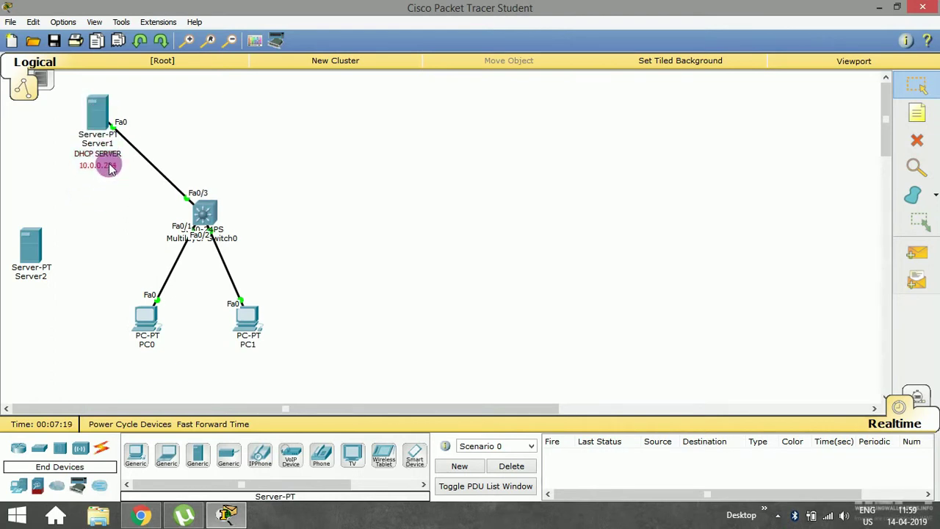
Add 'WEB SERVER' and '10.0.0.225' notes below Server2.
click(917, 112)
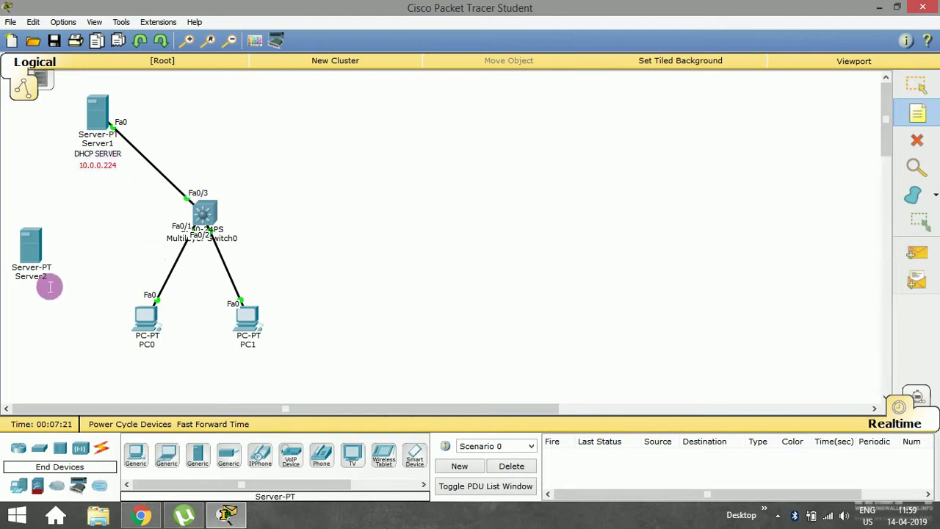
click(17, 298)
text(W)
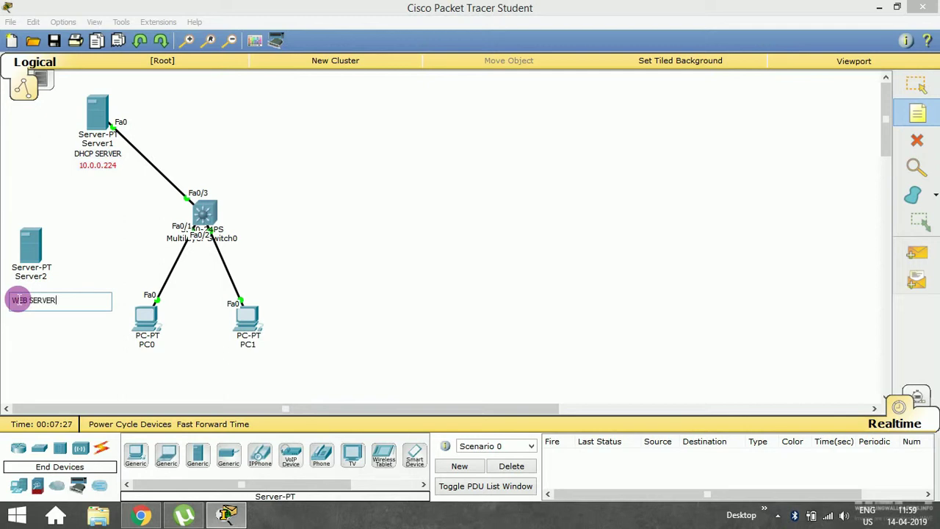
text(EB SERVER)
click(19, 328)
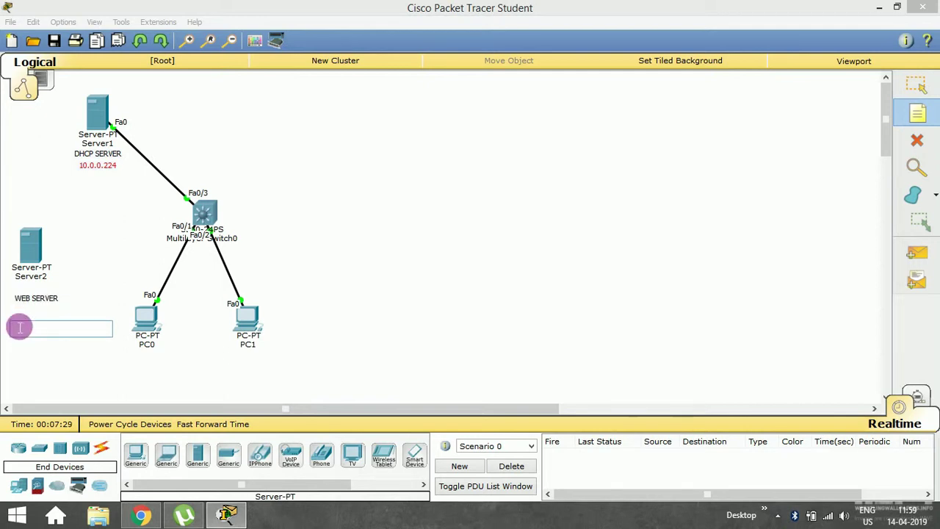
text(10.0.0.225)
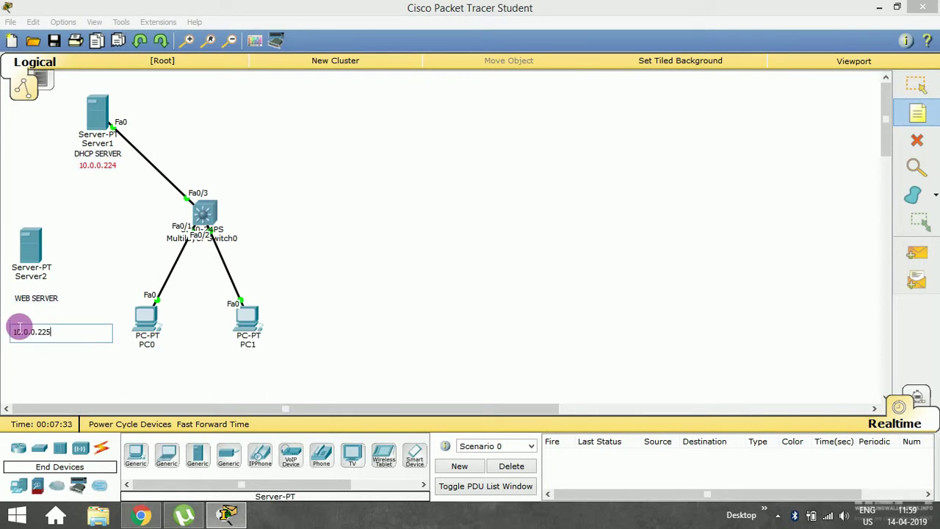
click(844, 112)
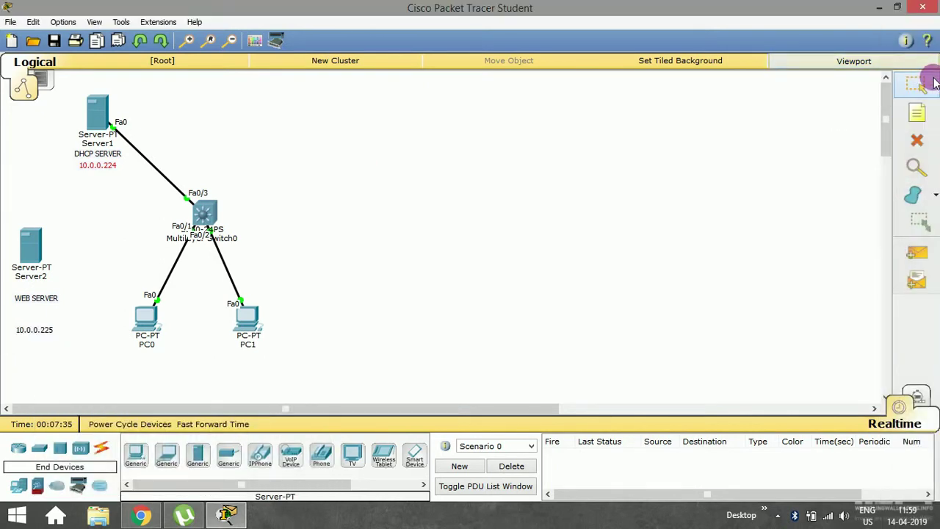
Align Server2 and stack its WEB SERVER and 10.0.0.225 labels beneath it.
drag(26, 257, 38, 240)
drag(36, 298, 42, 276)
click(42, 330)
drag(43, 333, 49, 286)
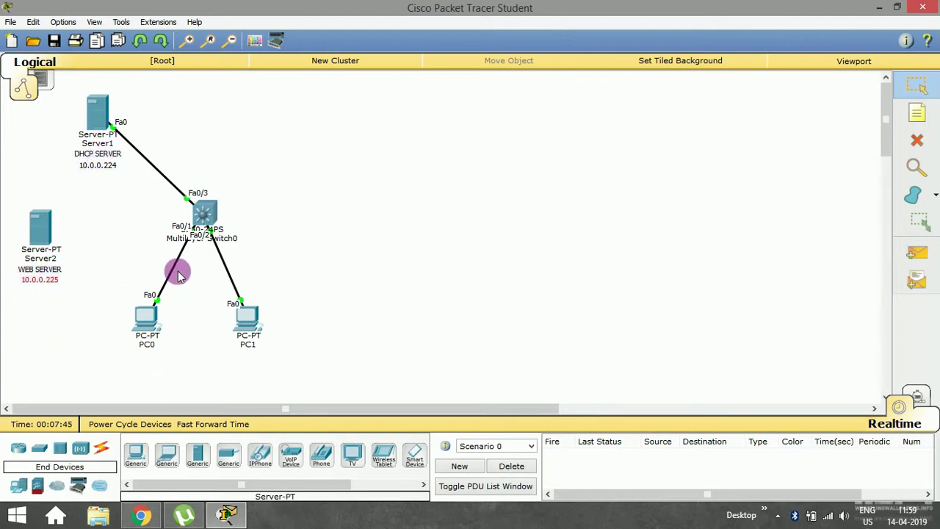
click(129, 270)
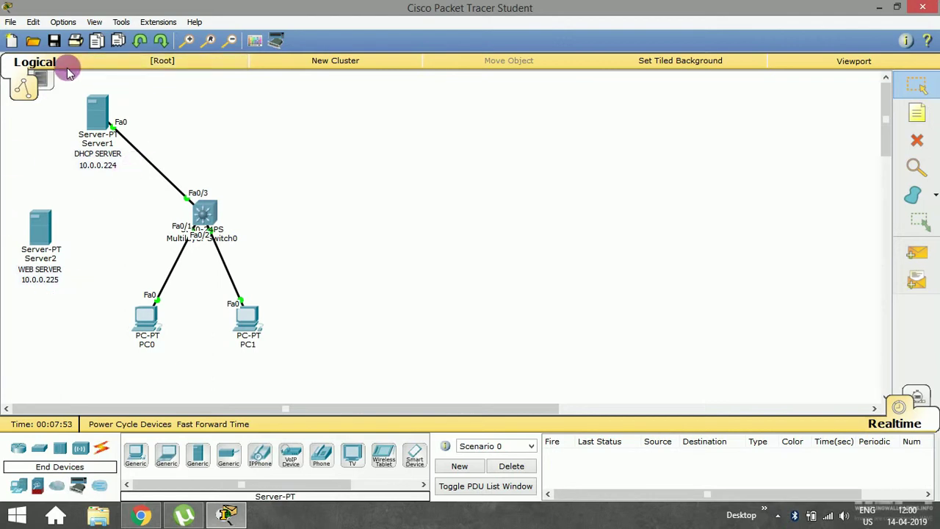
mouse_move(197, 212)
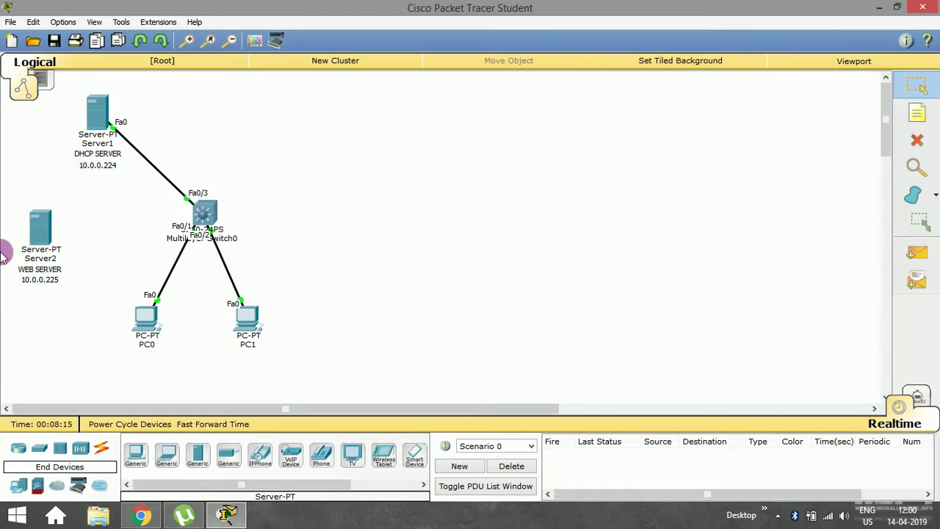
Cable Server2's Fa0 to the switch's Fa0/4 automatically and open Server2's window.
click(101, 448)
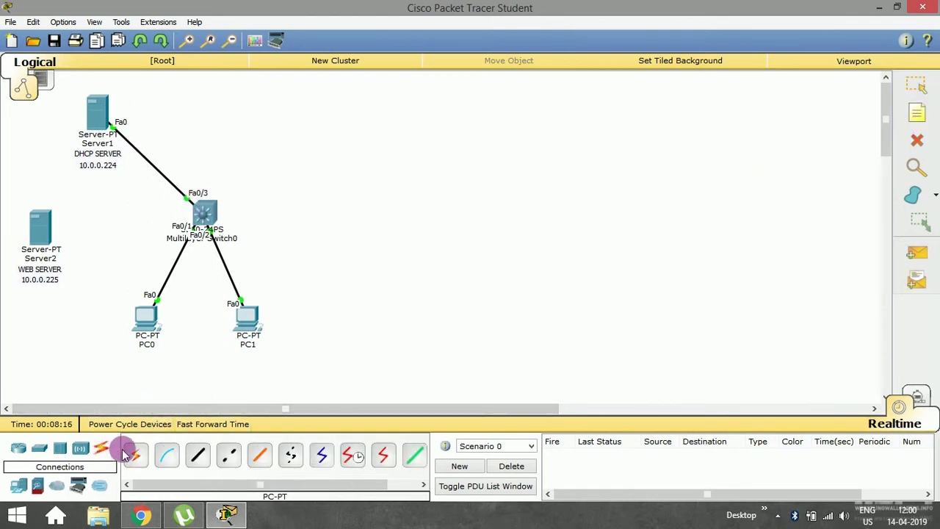
click(41, 231)
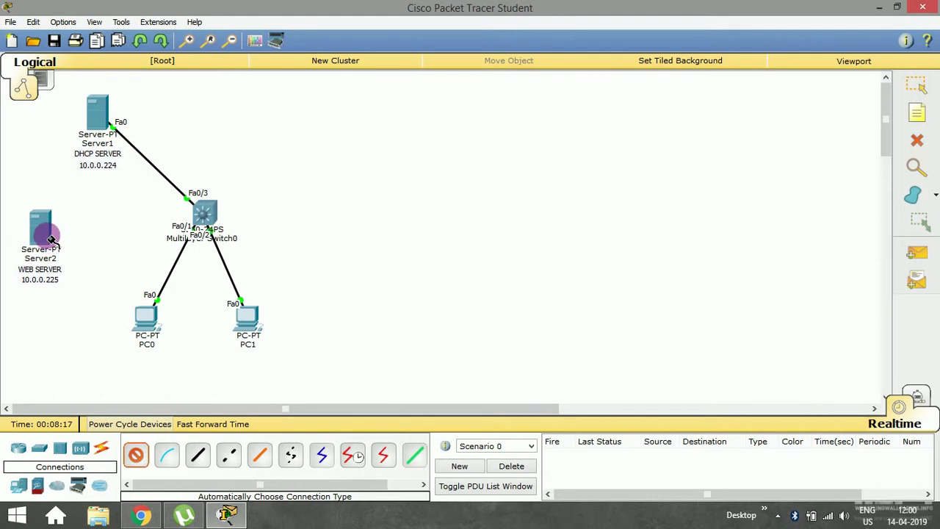
click(203, 217)
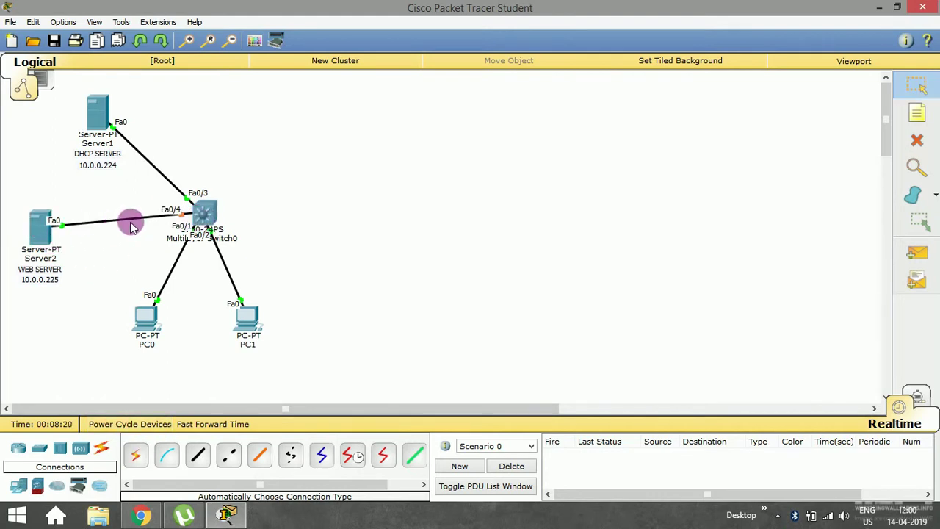
click(41, 230)
drag(354, 89, 389, 59)
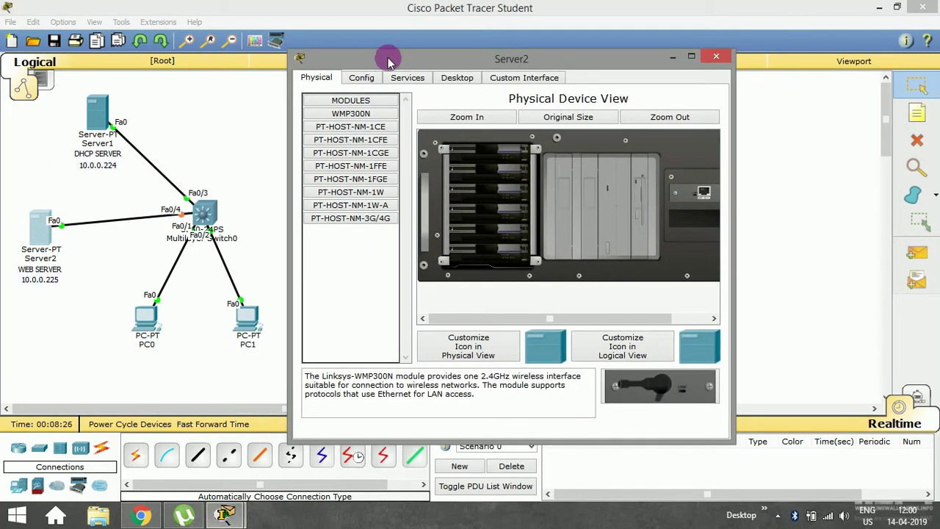
Set Server2's IP configuration to 10.0.0.225 with subnet mask 255.0.0.0.
click(441, 77)
click(347, 112)
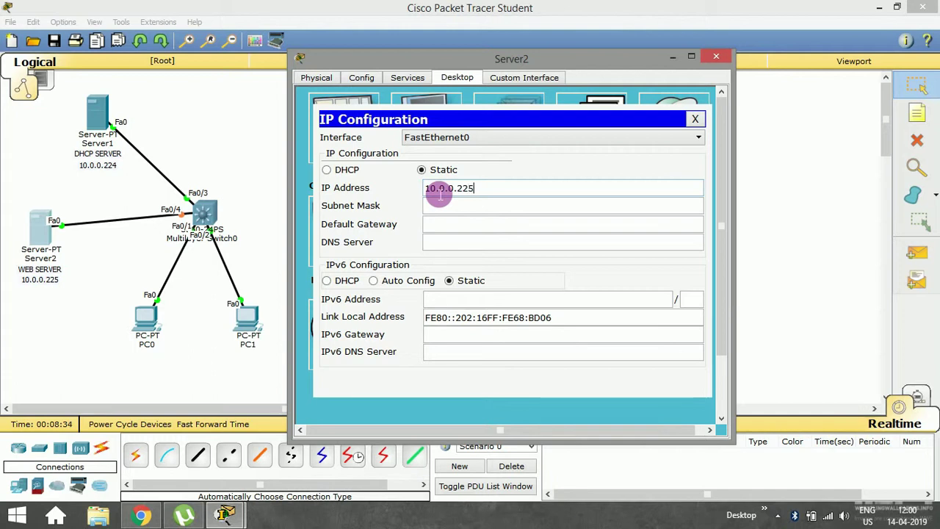
click(470, 207)
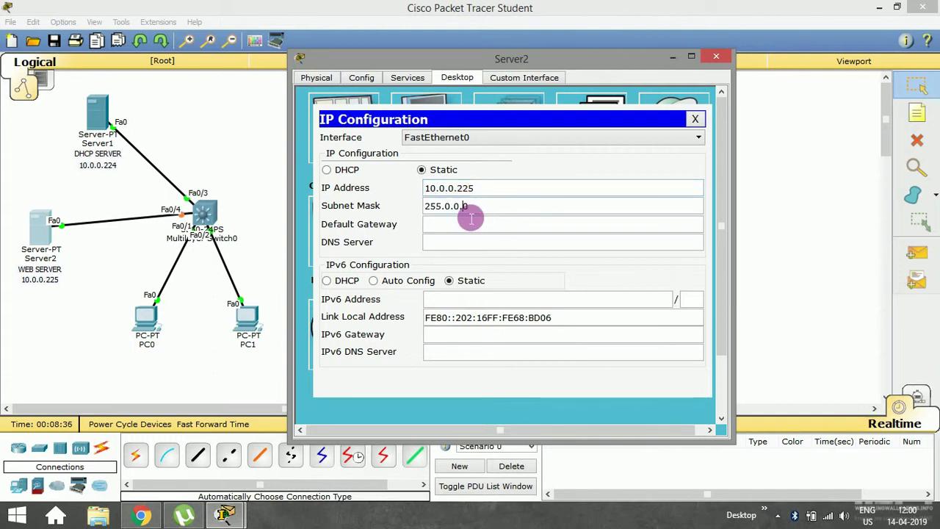
click(694, 119)
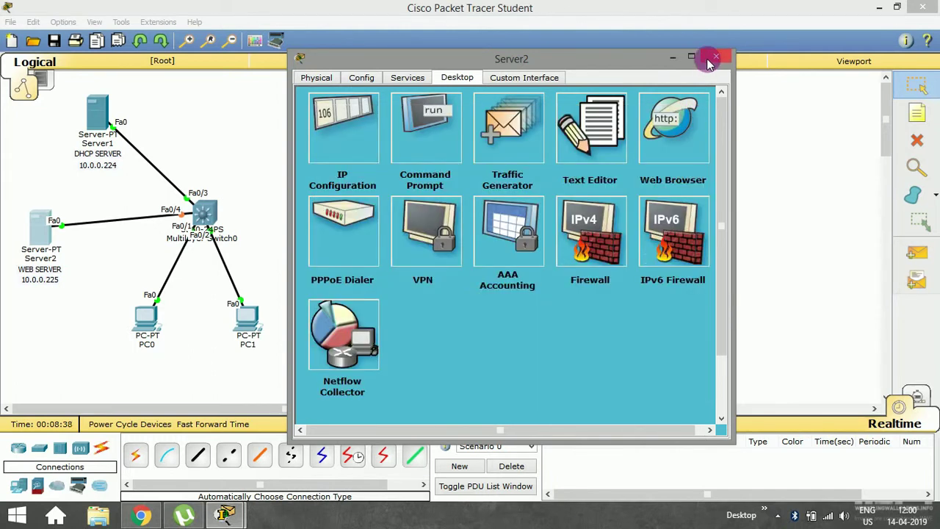
Open Server2's HTTP service and view the image.html source before returning to the file list.
click(409, 77)
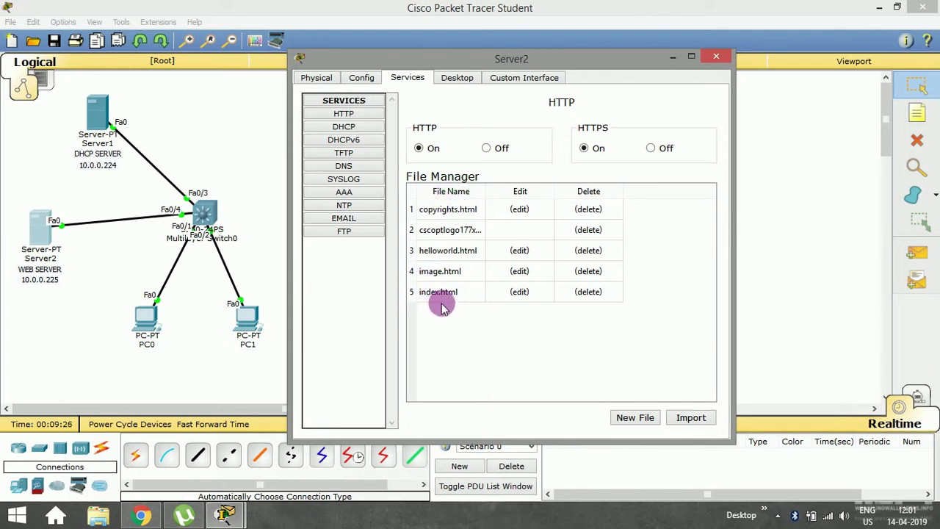
click(520, 271)
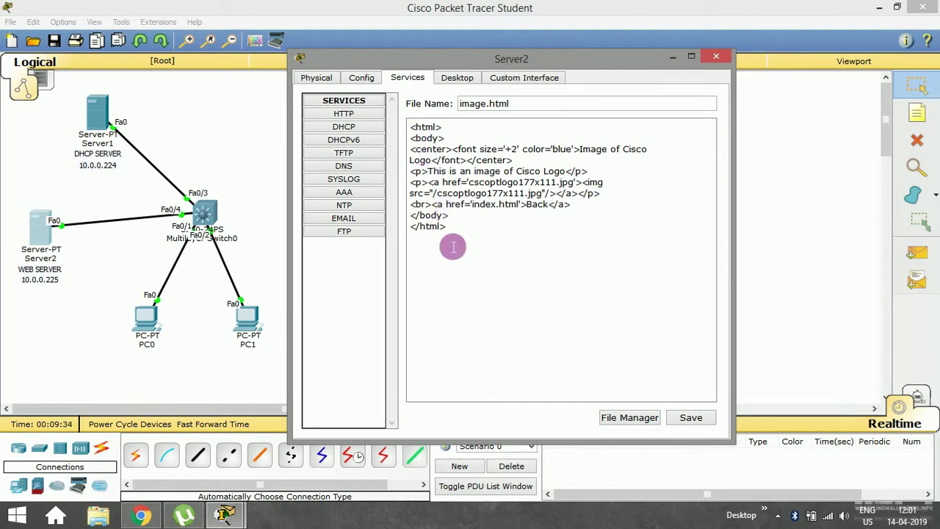
click(354, 115)
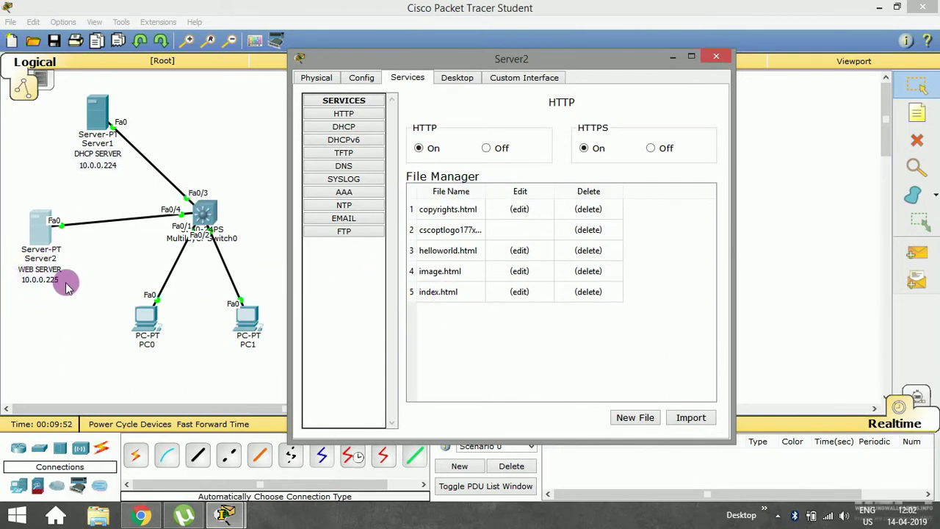
Close Server2 and enter 10.0.0.225/copyrights.html in PC0's web browser address bar.
click(717, 57)
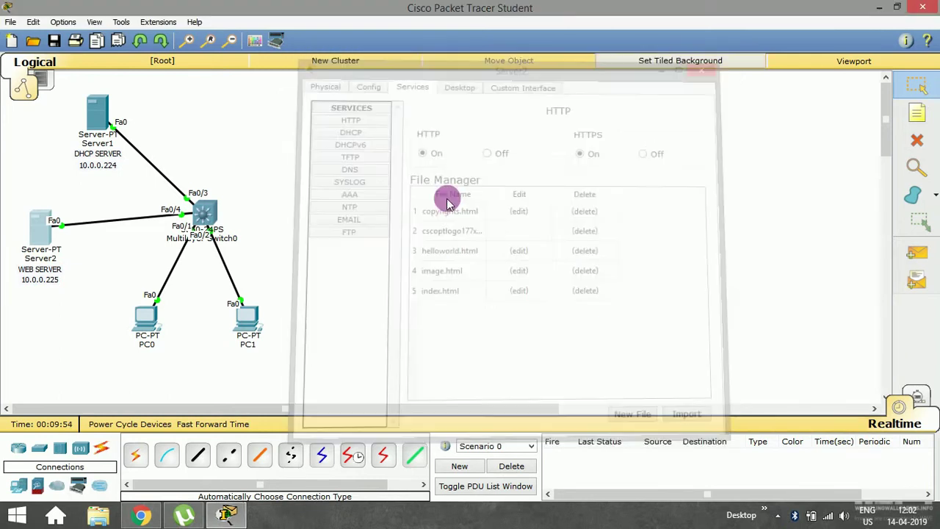
click(147, 319)
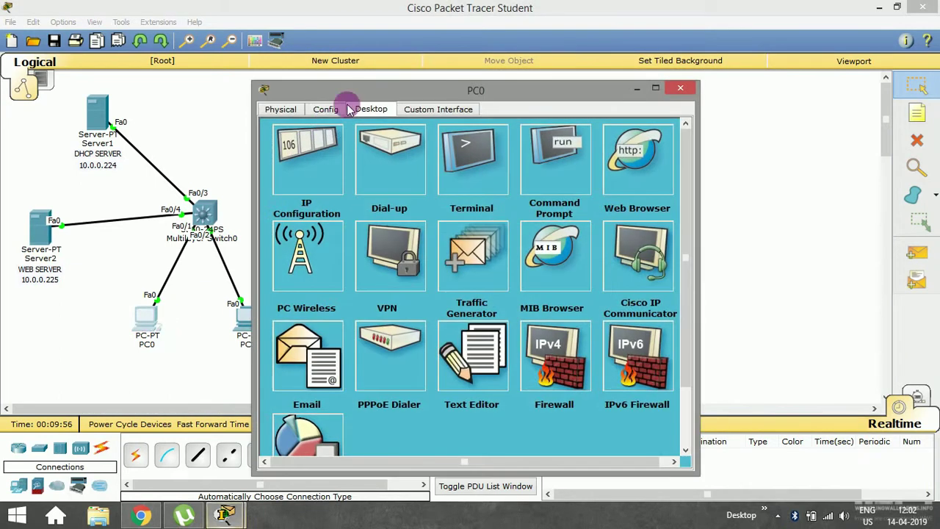
drag(394, 90, 485, 55)
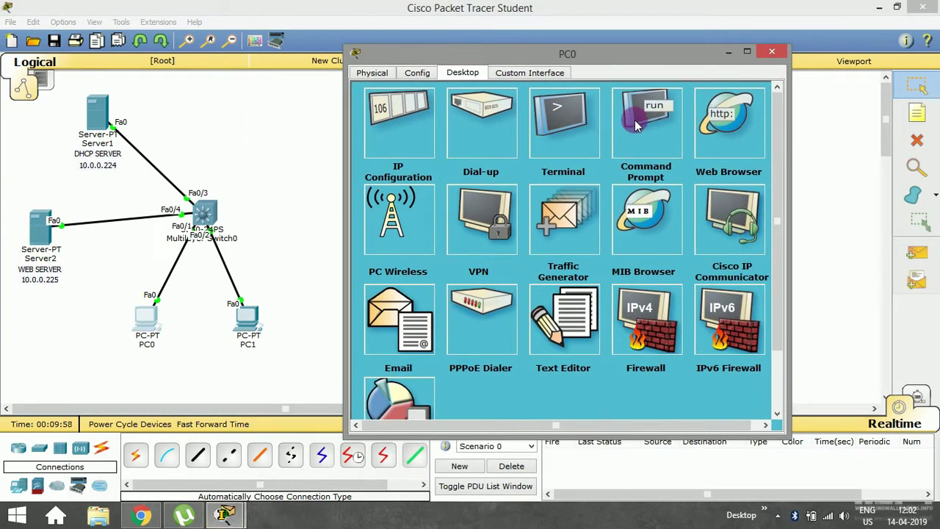
click(731, 139)
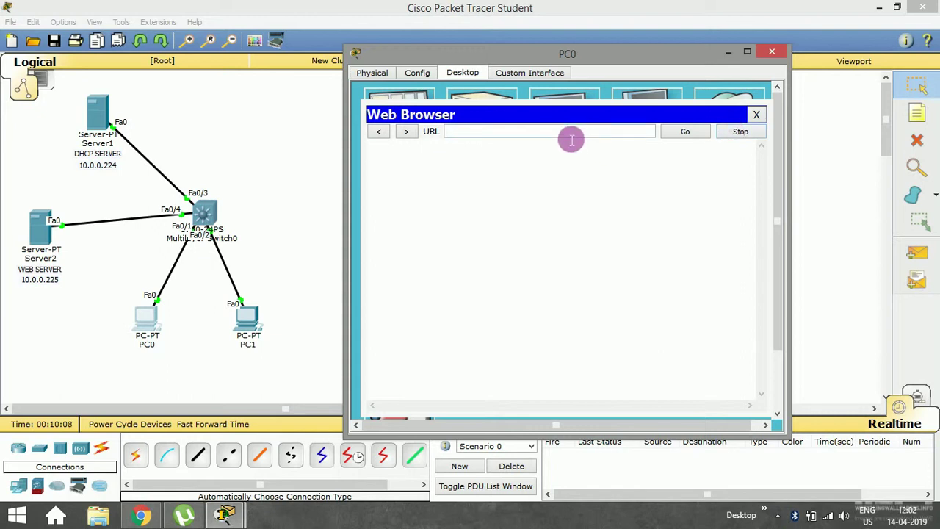
text(0.0.0.225)
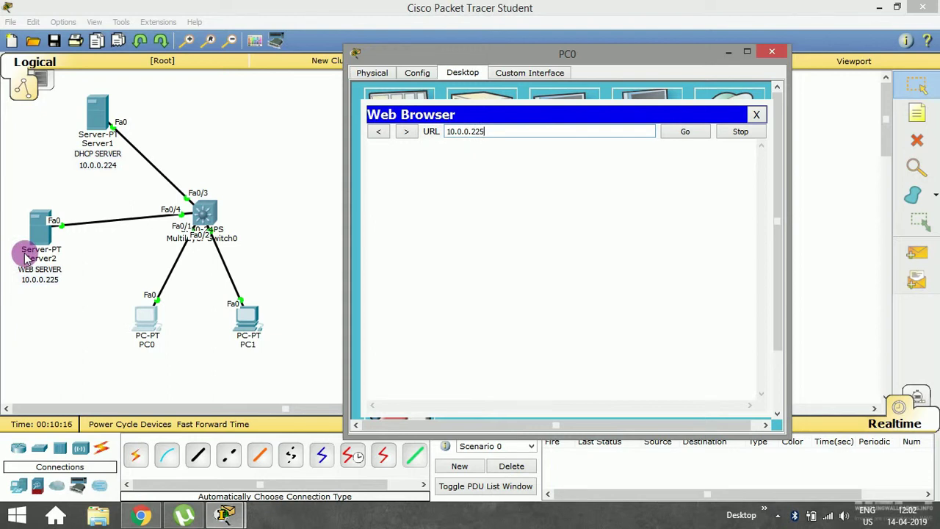
text(/copyrights.html)
key(Return)
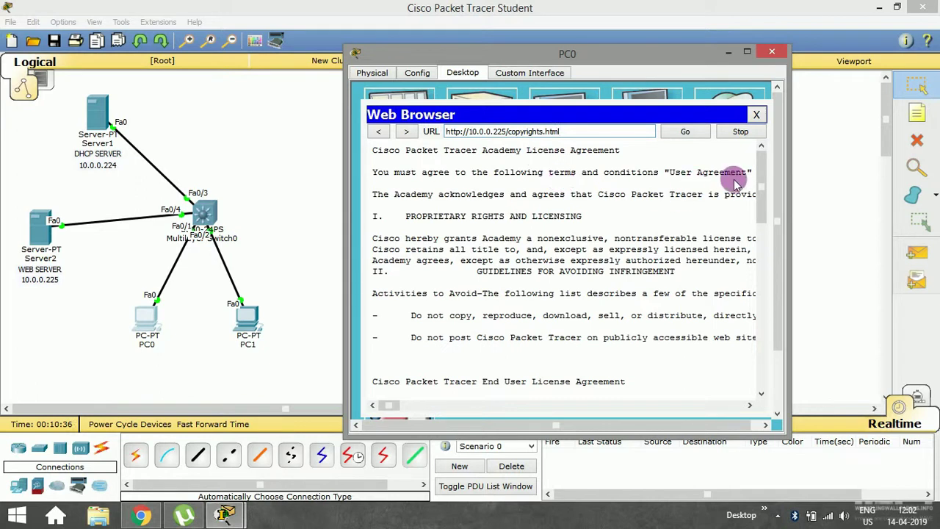
drag(760, 176, 770, 147)
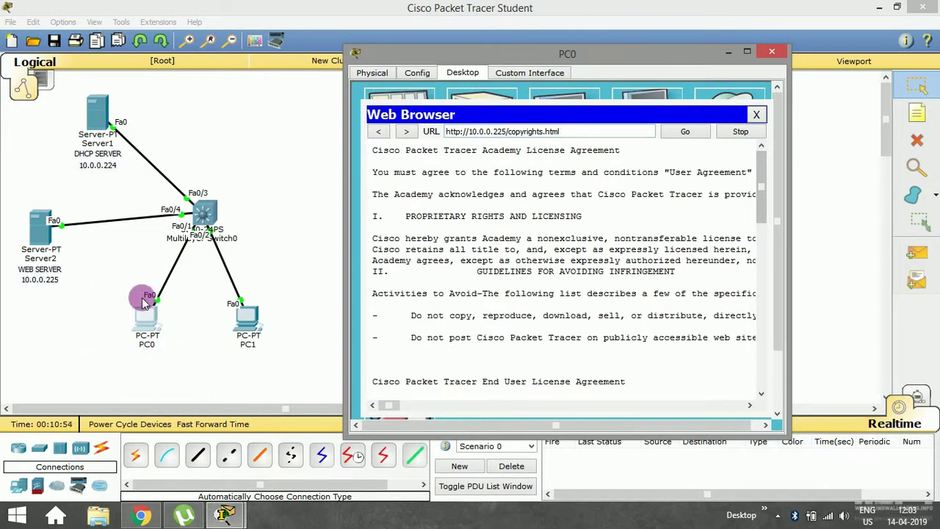
click(577, 136)
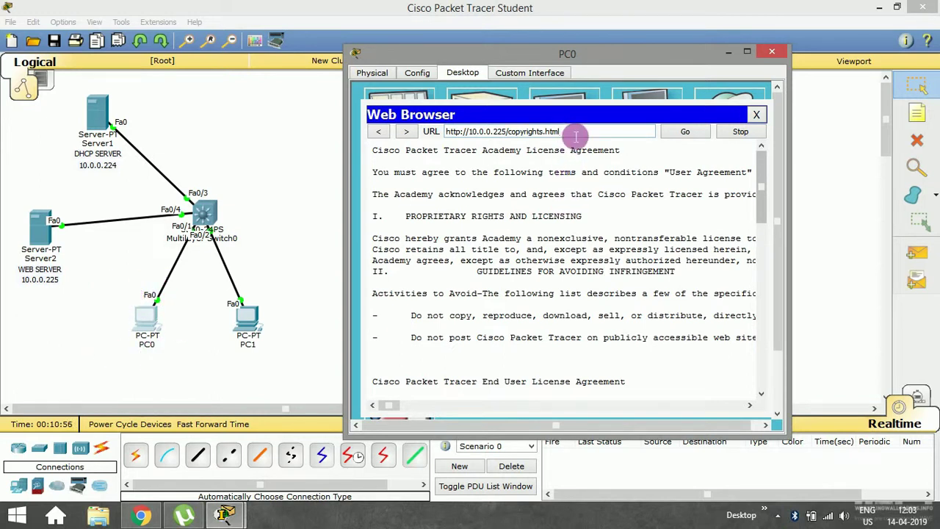
key(BackSpace)
key(BackSpace)
key(BackSpace)
key(BackSpace)
key(BackSpace)
key(BackSpace)
key(BackSpace)
key(BackSpace)
key(BackSpace)
key(BackSpace)
key(BackSpace)
key(BackSpace)
key(BackSpace)
key(BackSpace)
key(BackSpace)
key(Return)
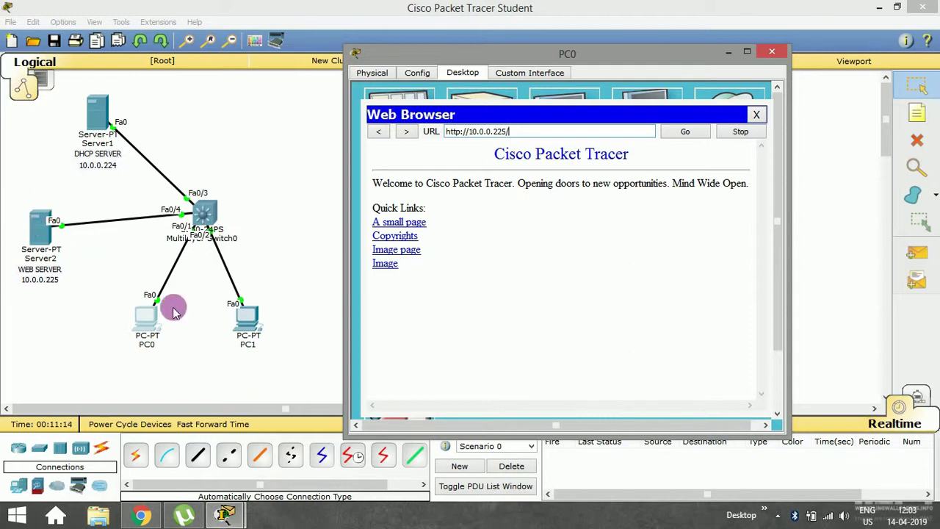
Close PC0's browser and window, minimize Packet Tracer, and refresh the Windows desktop.
click(756, 114)
click(771, 50)
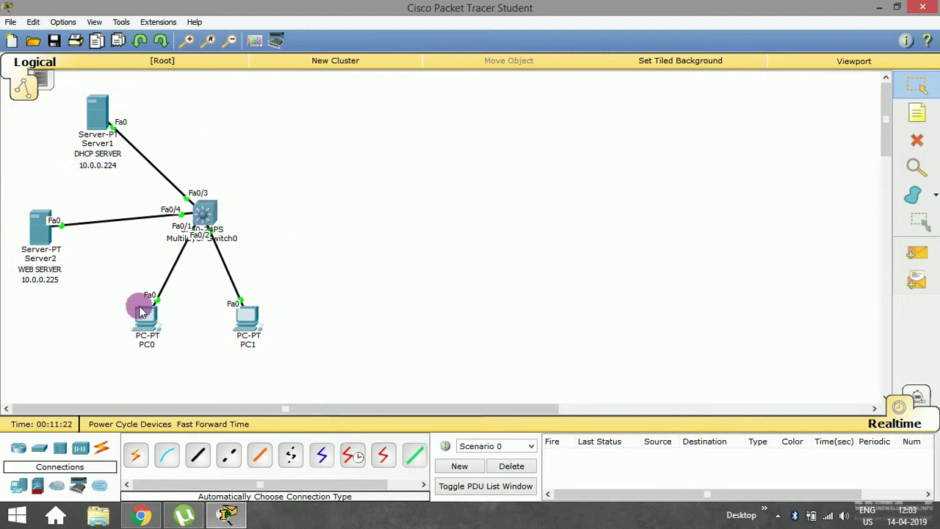
click(876, 8)
right_click(222, 129)
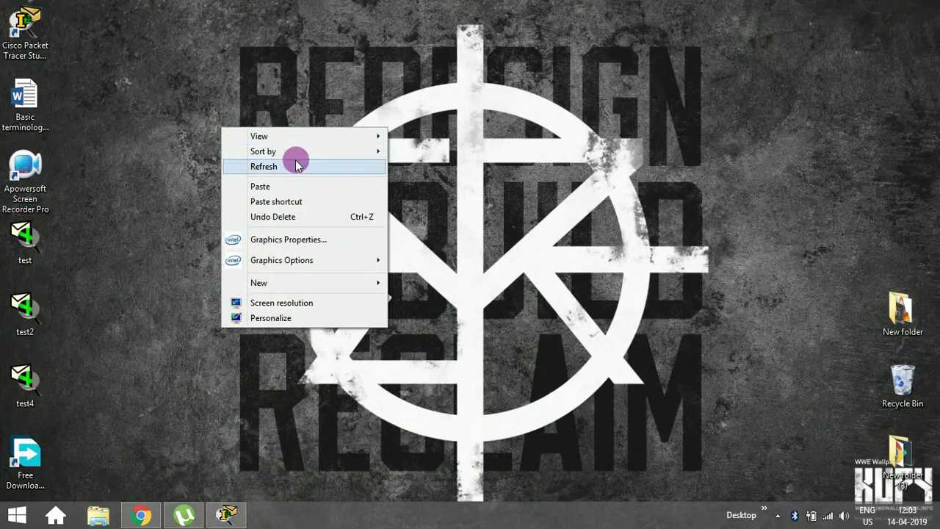
click(296, 163)
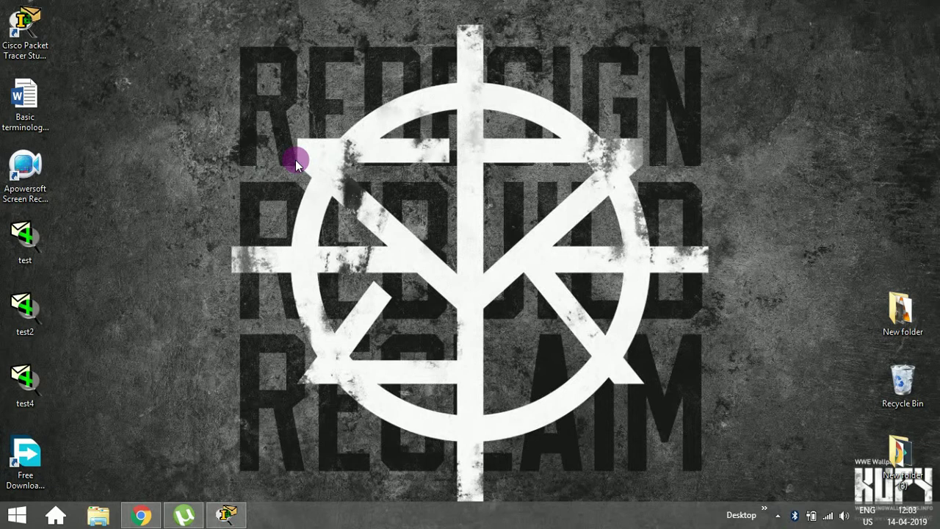